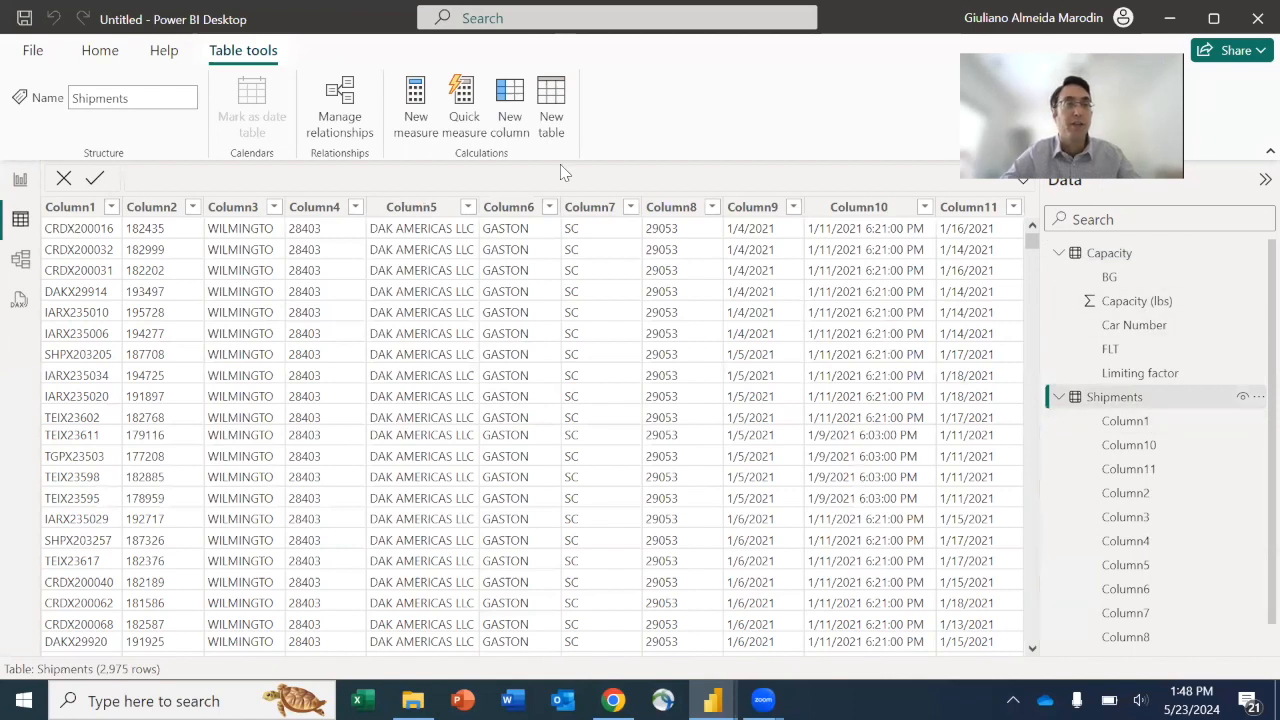
# Open the Power Query Editor to transform the data and show the Shipments query
pyautogui.click(19, 181)
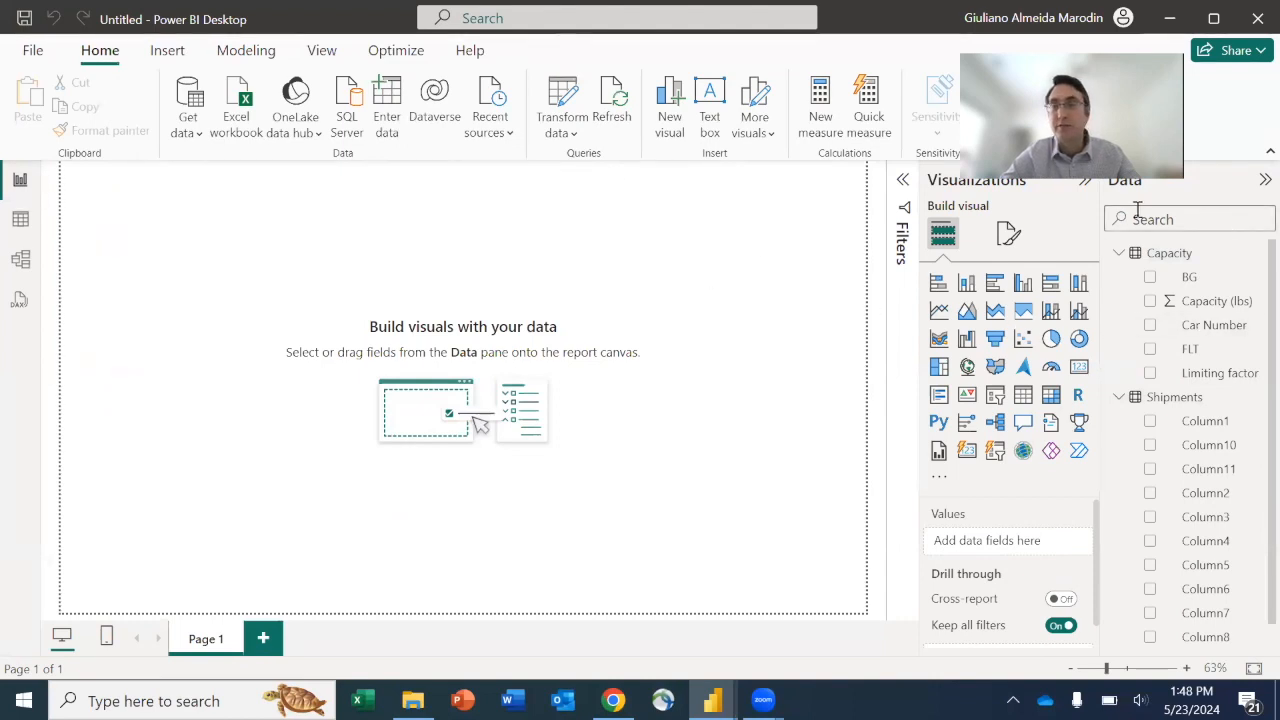
pyautogui.click(567, 128)
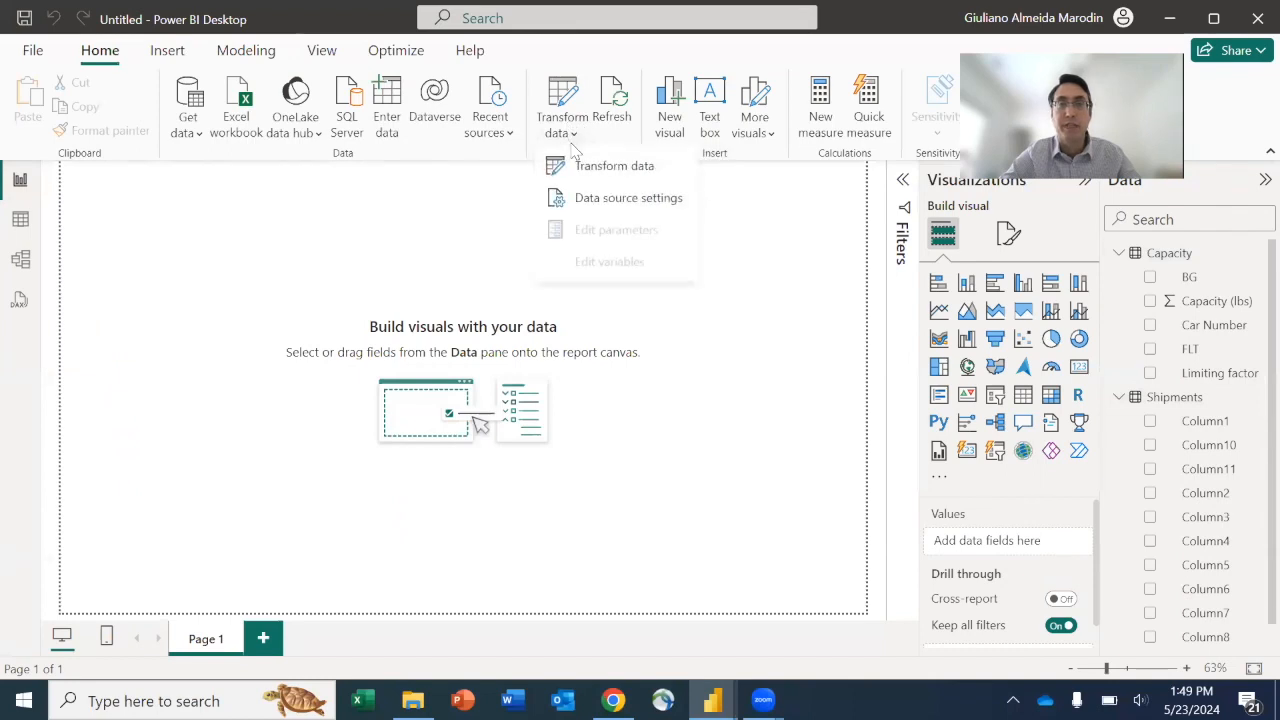
pyautogui.click(575, 170)
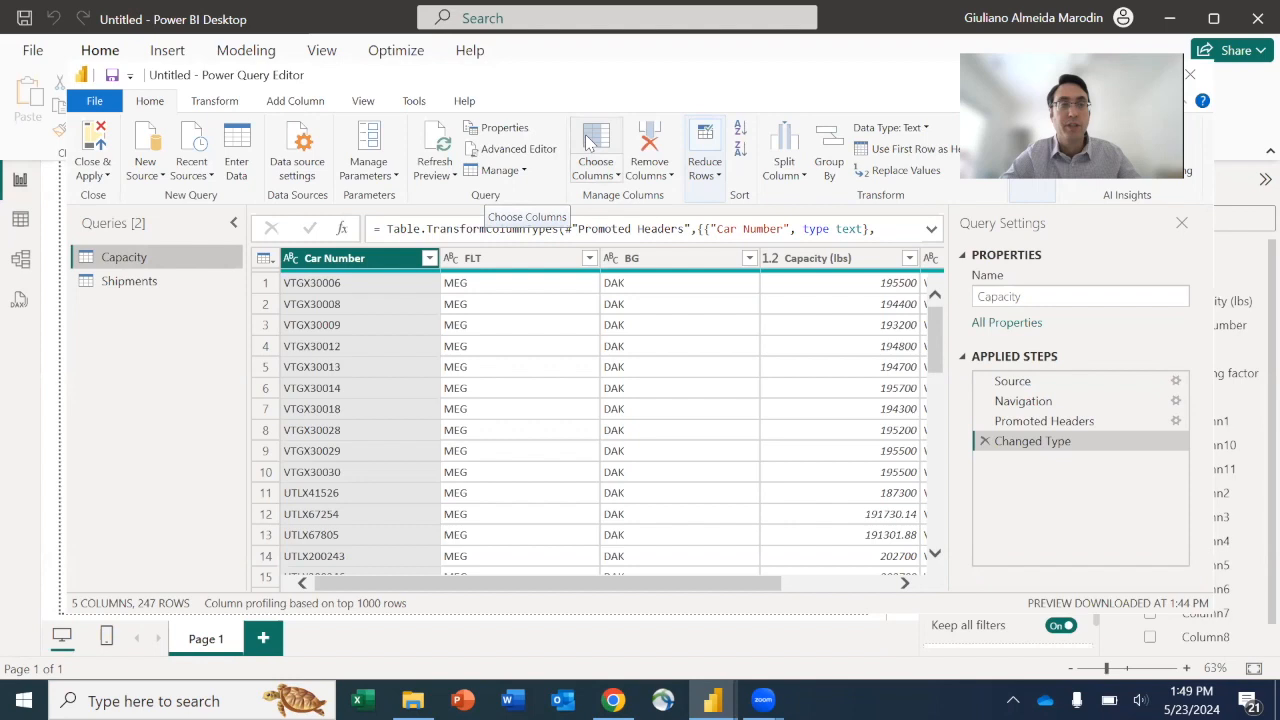
pyautogui.click(145, 286)
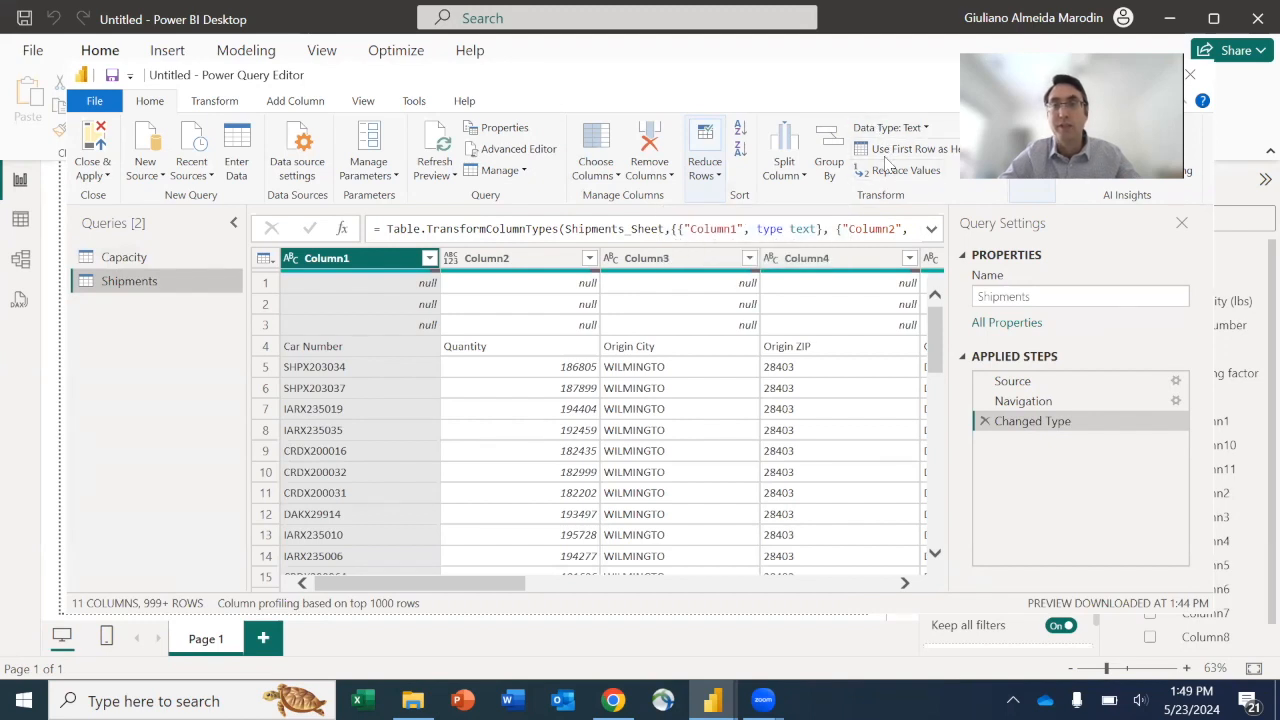
# Remove the top 3 rows from the Shipments query
pyautogui.click(712, 172)
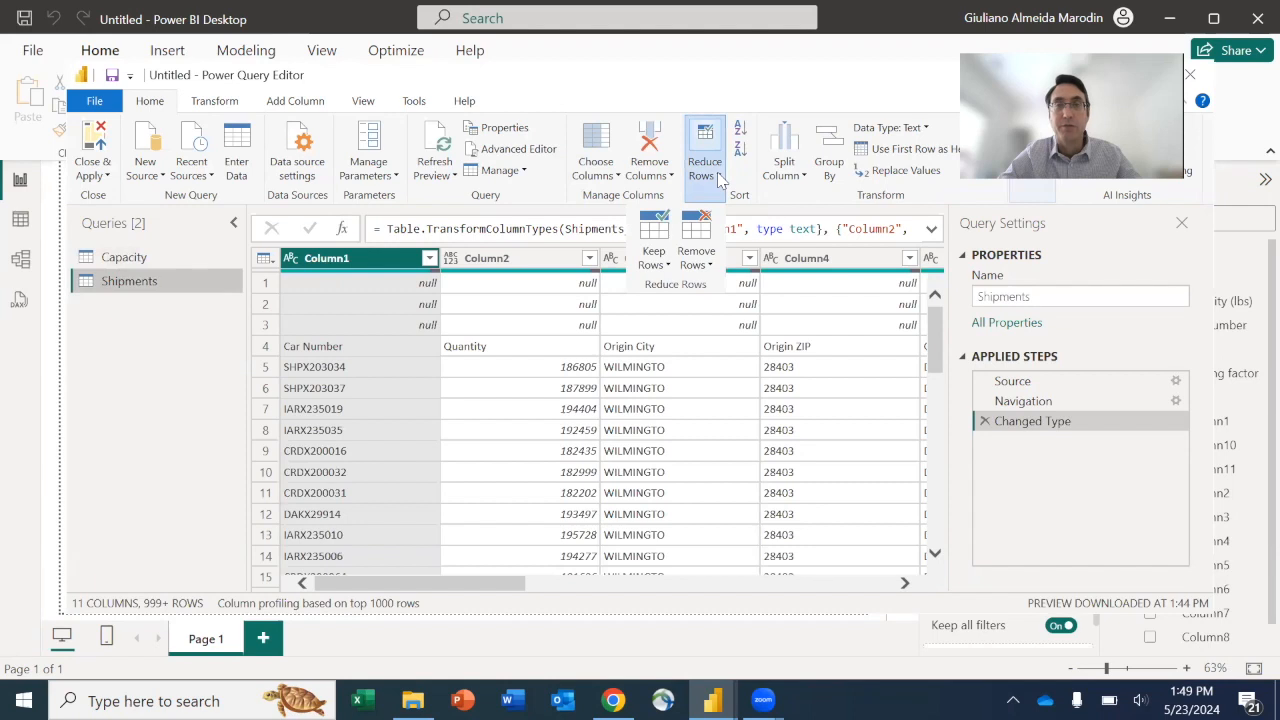
pyautogui.click(704, 232)
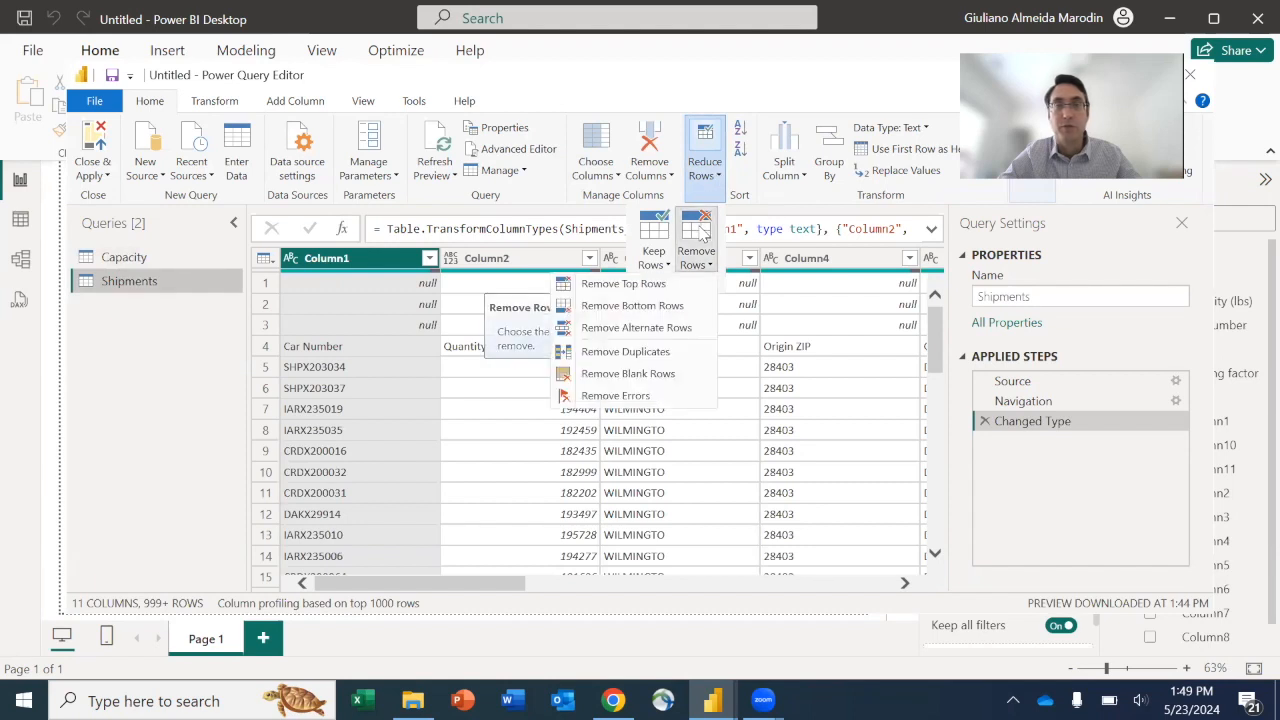
pyautogui.click(645, 290)
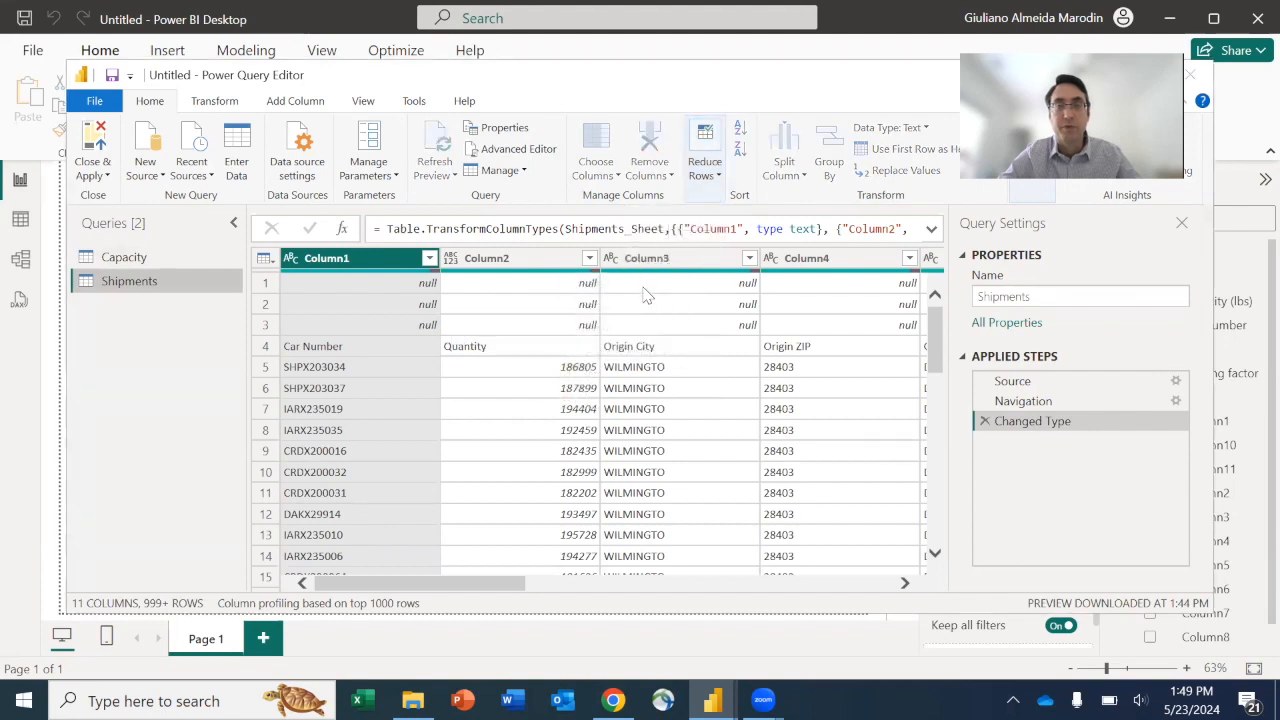
pyautogui.write('3')
pyautogui.click(845, 407)
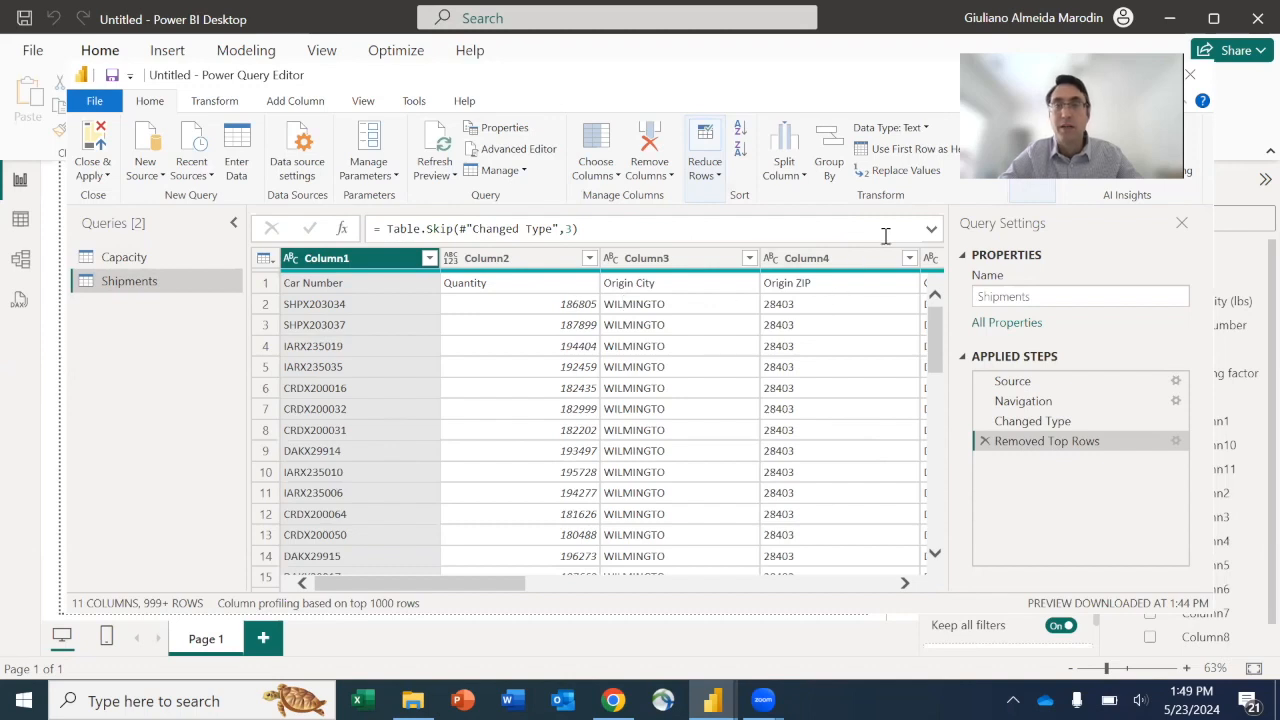
# Use the first row of the Shipments query as headers and apply the query changes to the model
pyautogui.click(912, 150)
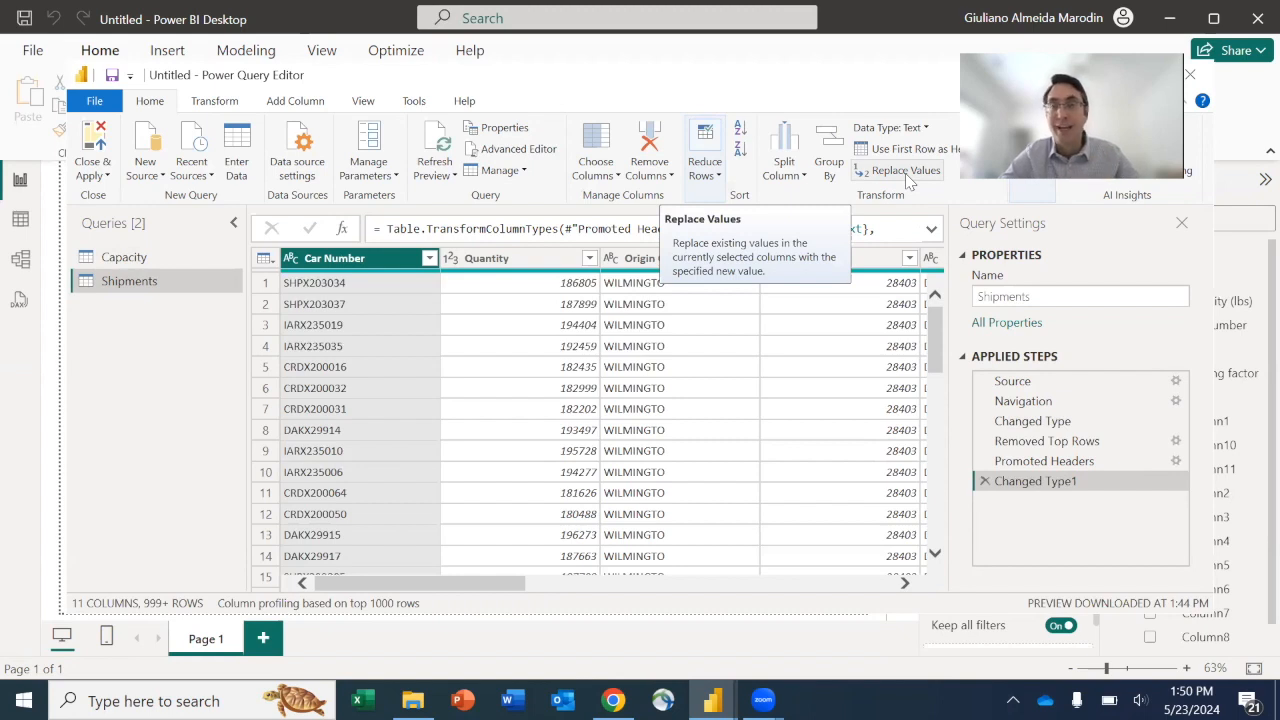
pyautogui.click(90, 150)
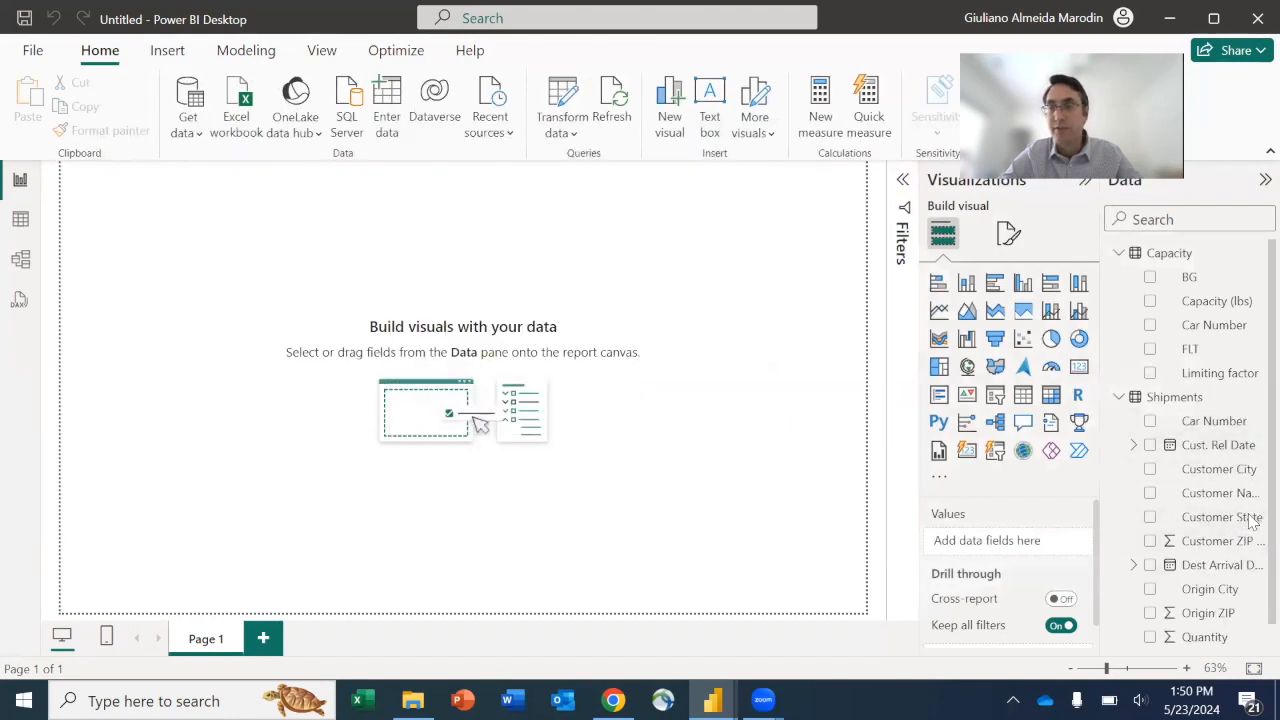
pyautogui.scroll(-1, 1250, 515)
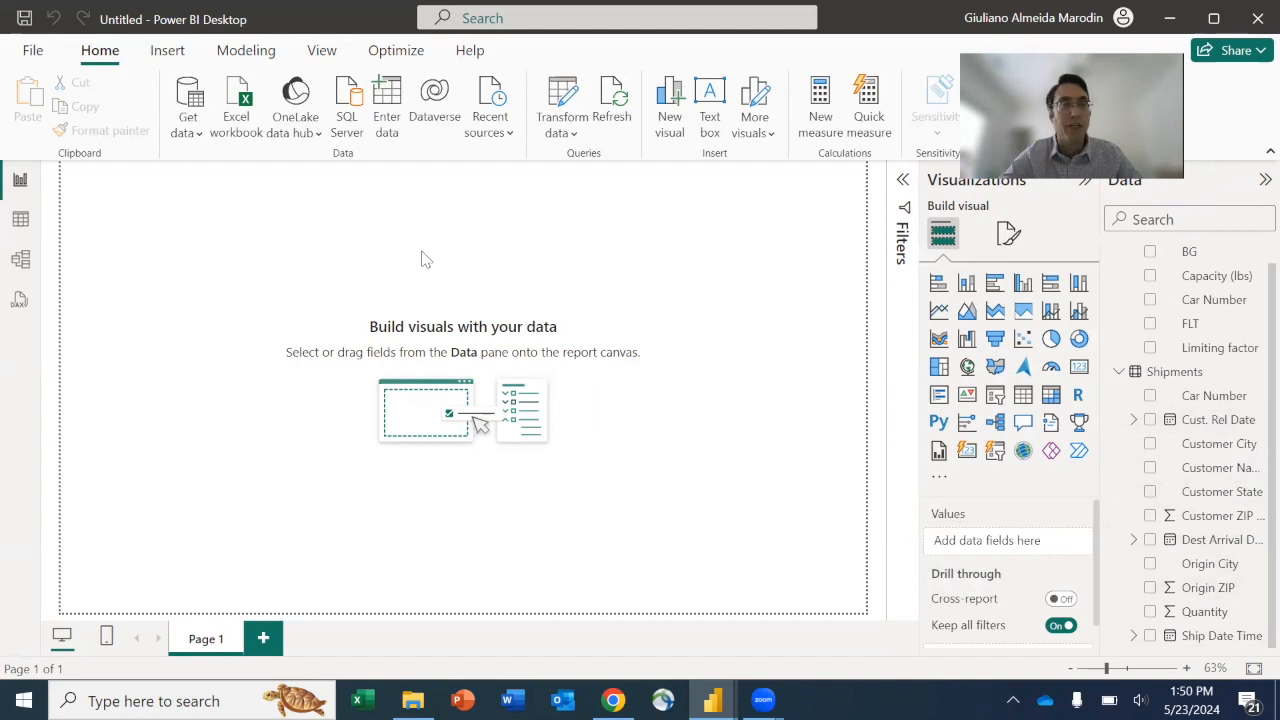
# Examine the data types of the Car Number and Quantity columns in the Shipments table
pyautogui.click(21, 222)
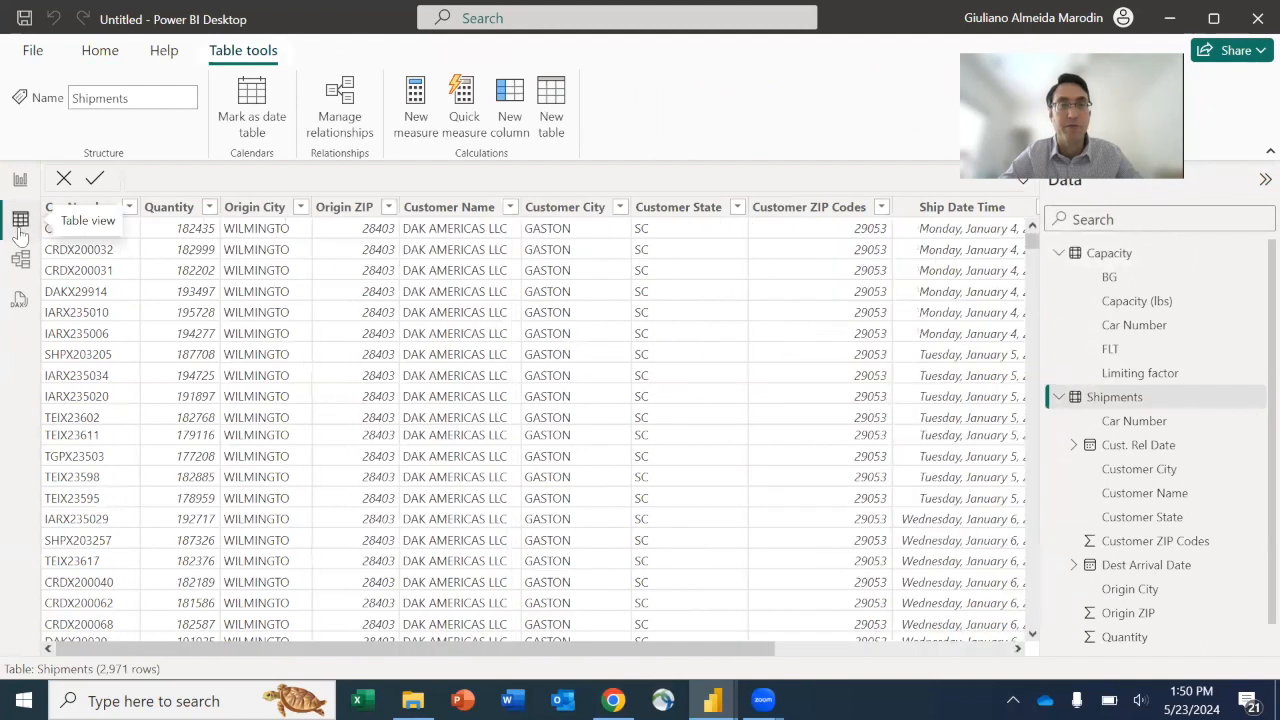
pyautogui.click(170, 208)
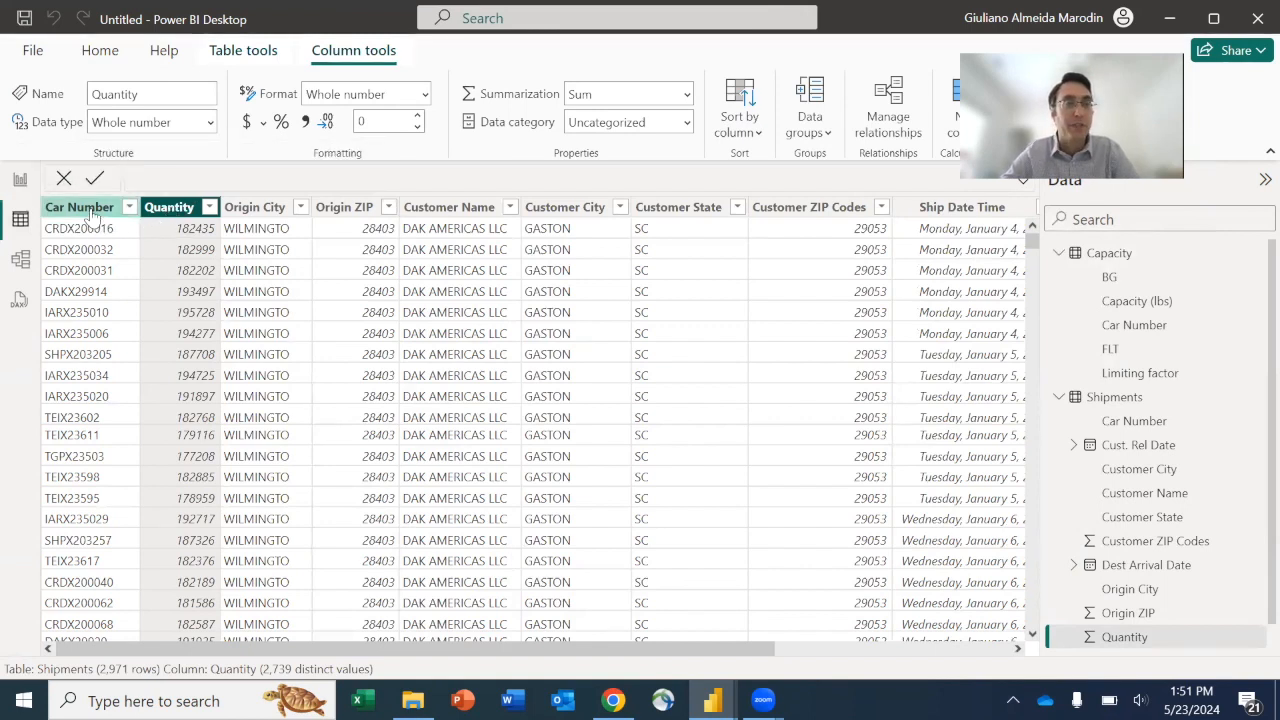
pyautogui.click(91, 214)
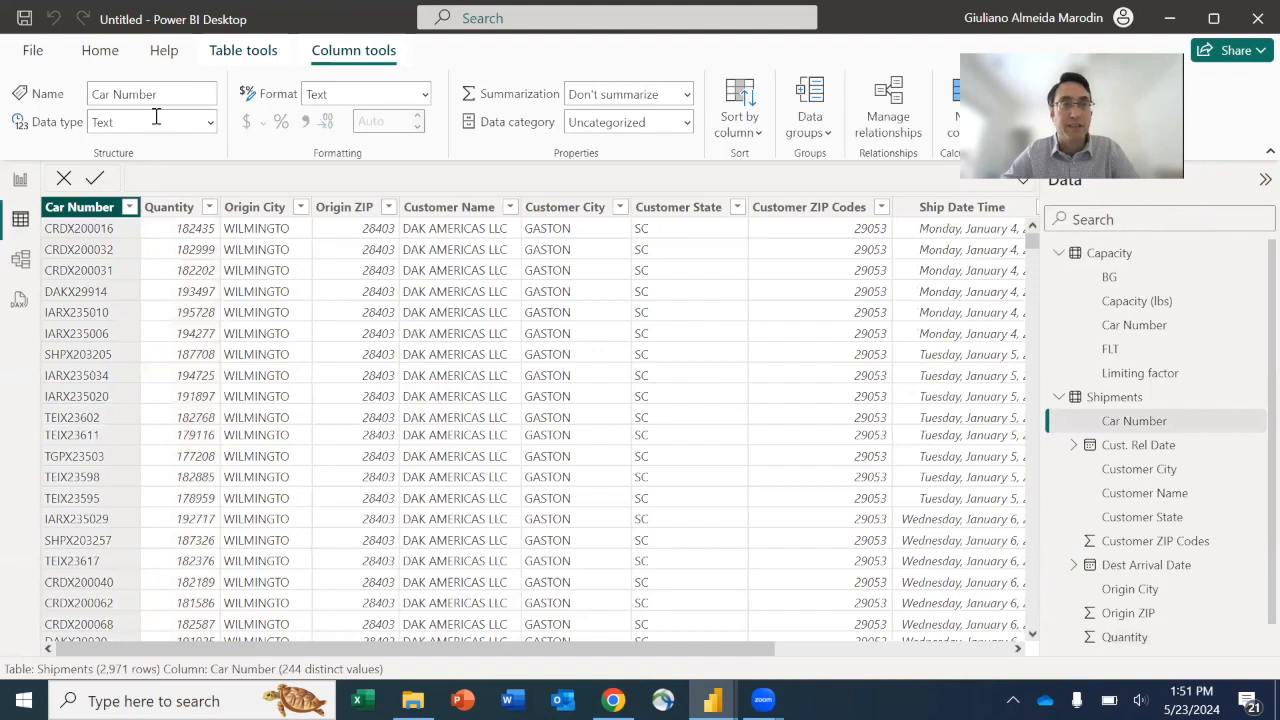
pyautogui.click(170, 211)
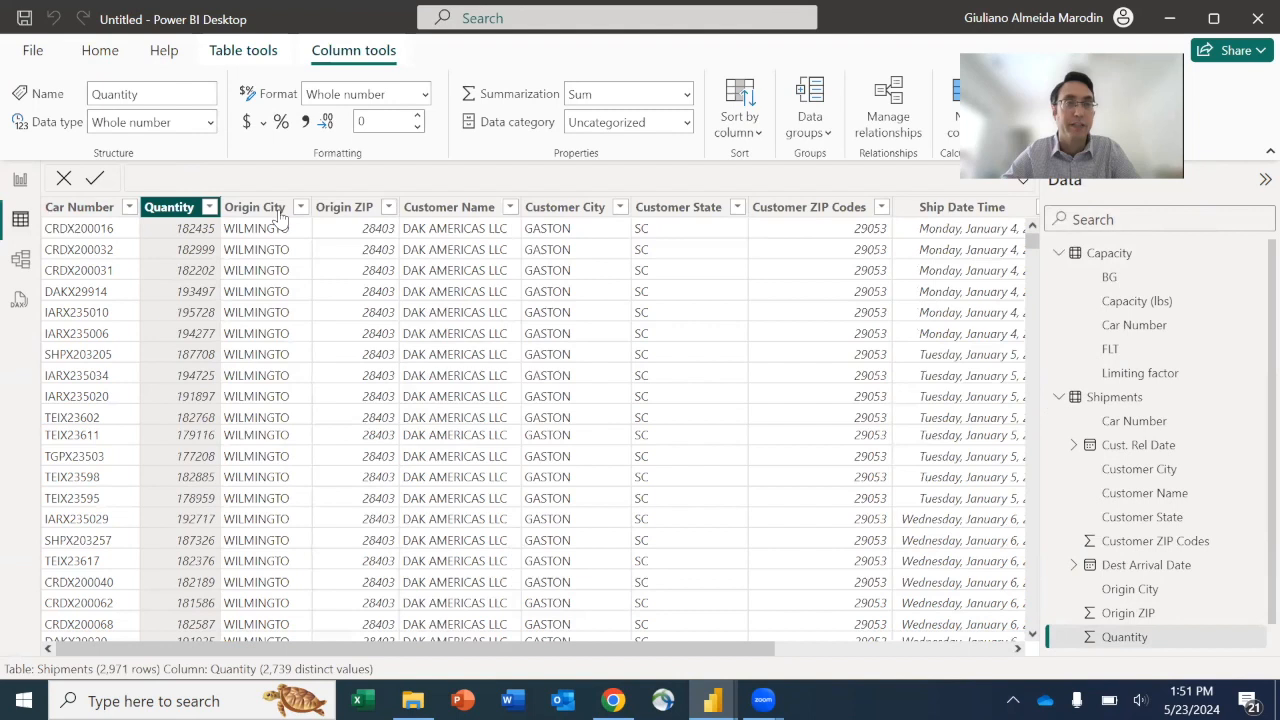
pyautogui.click(250, 207)
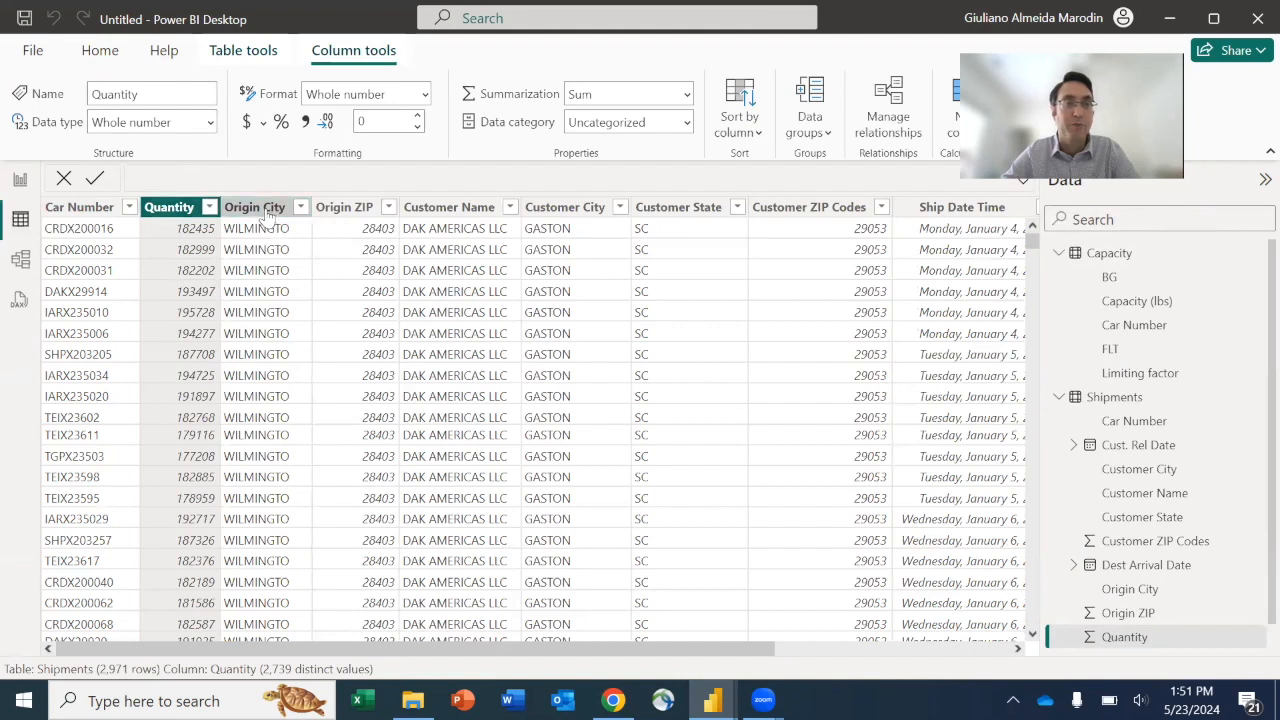
# Set the data category of the Origin ZIP column in Shipments to Postal code
pyautogui.click(332, 210)
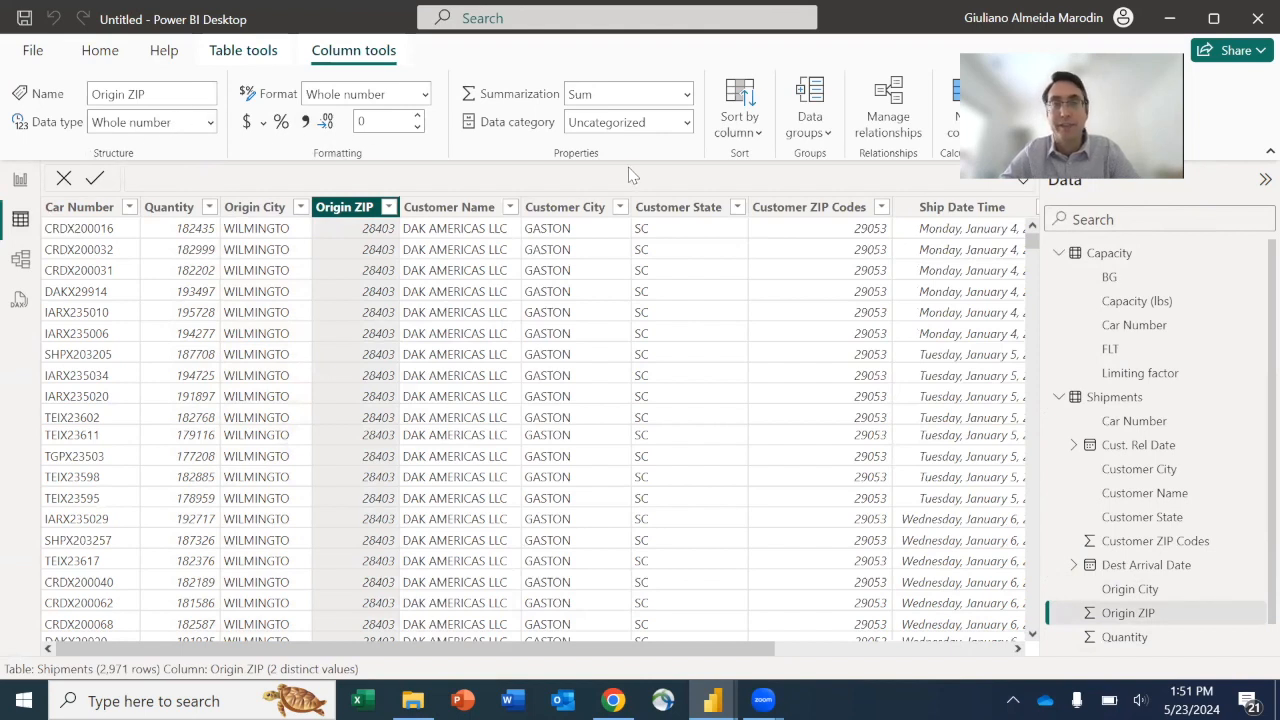
pyautogui.click(686, 128)
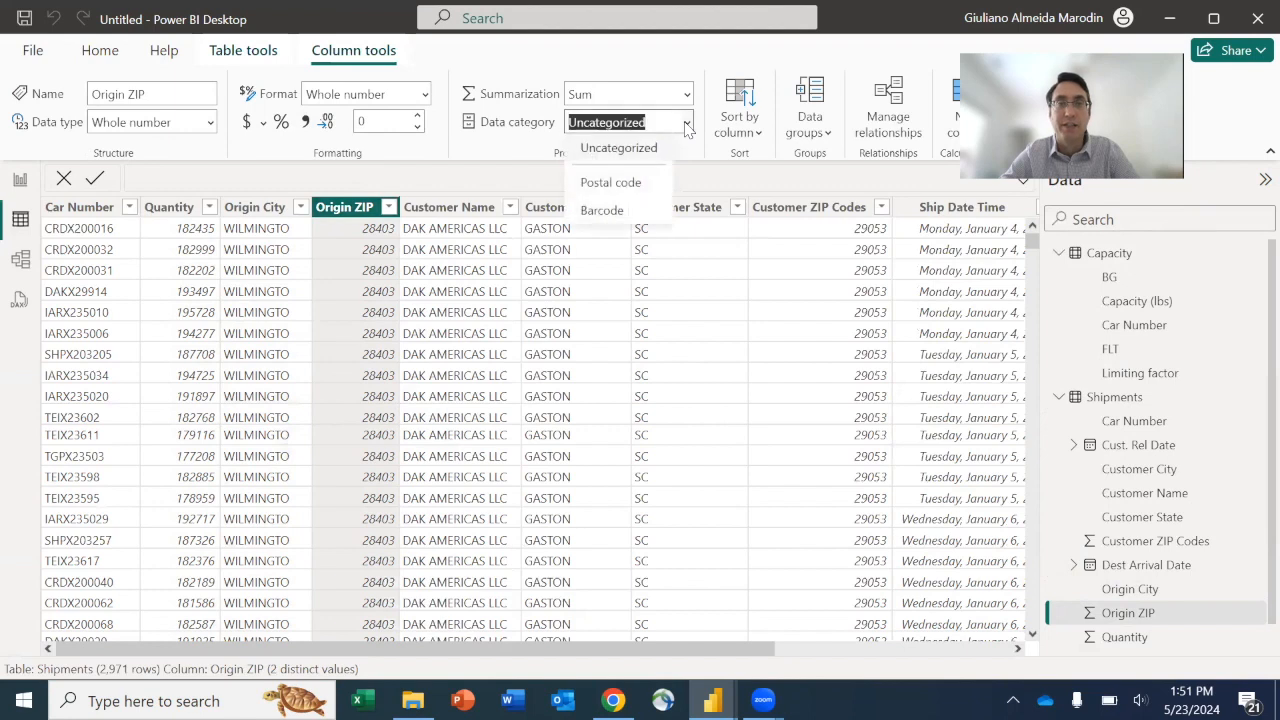
pyautogui.click(630, 187)
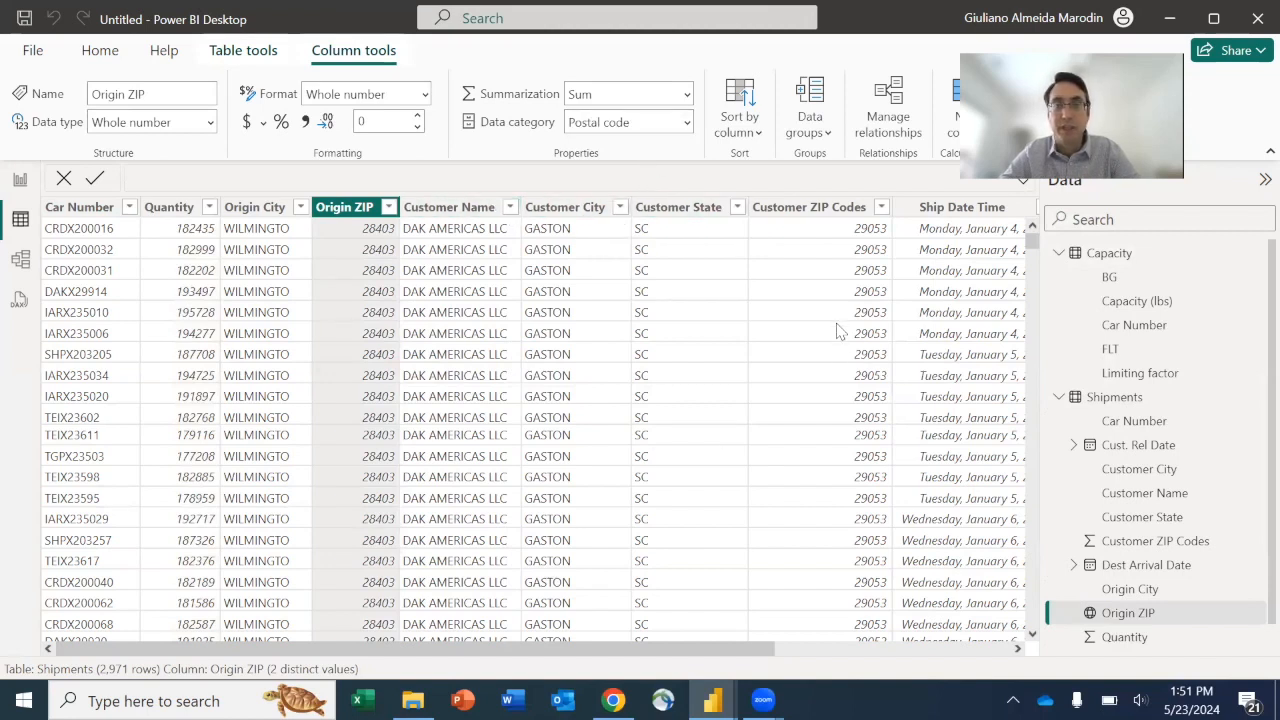
# Set the data category of the Customer ZIP Codes column in Shipments to Postal code
pyautogui.click(857, 214)
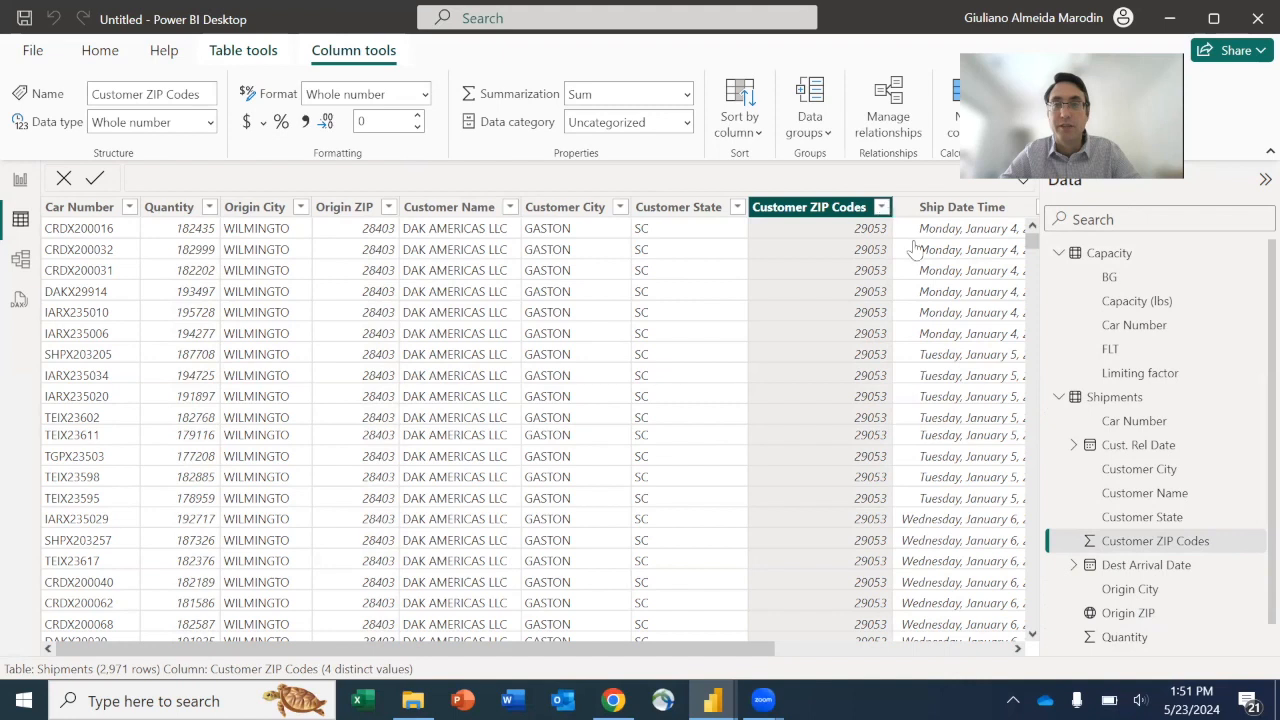
pyautogui.click(883, 207)
pyautogui.click(852, 176)
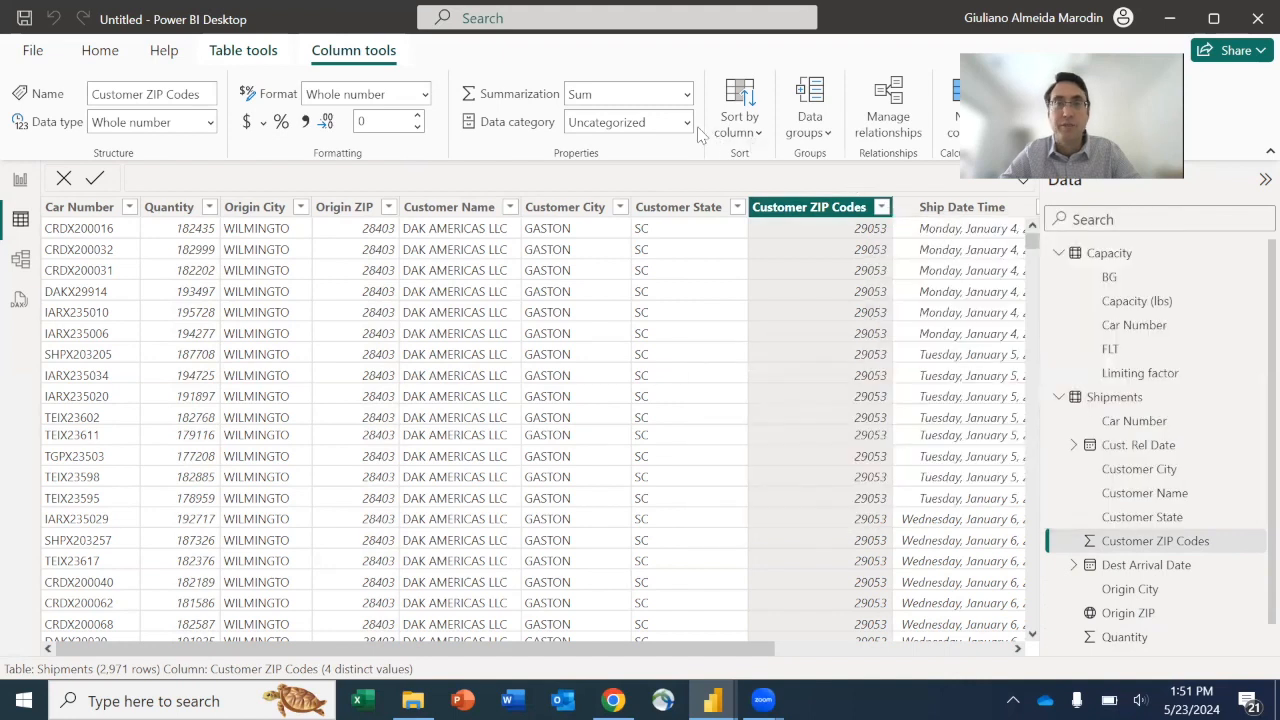
pyautogui.click(686, 122)
pyautogui.click(642, 190)
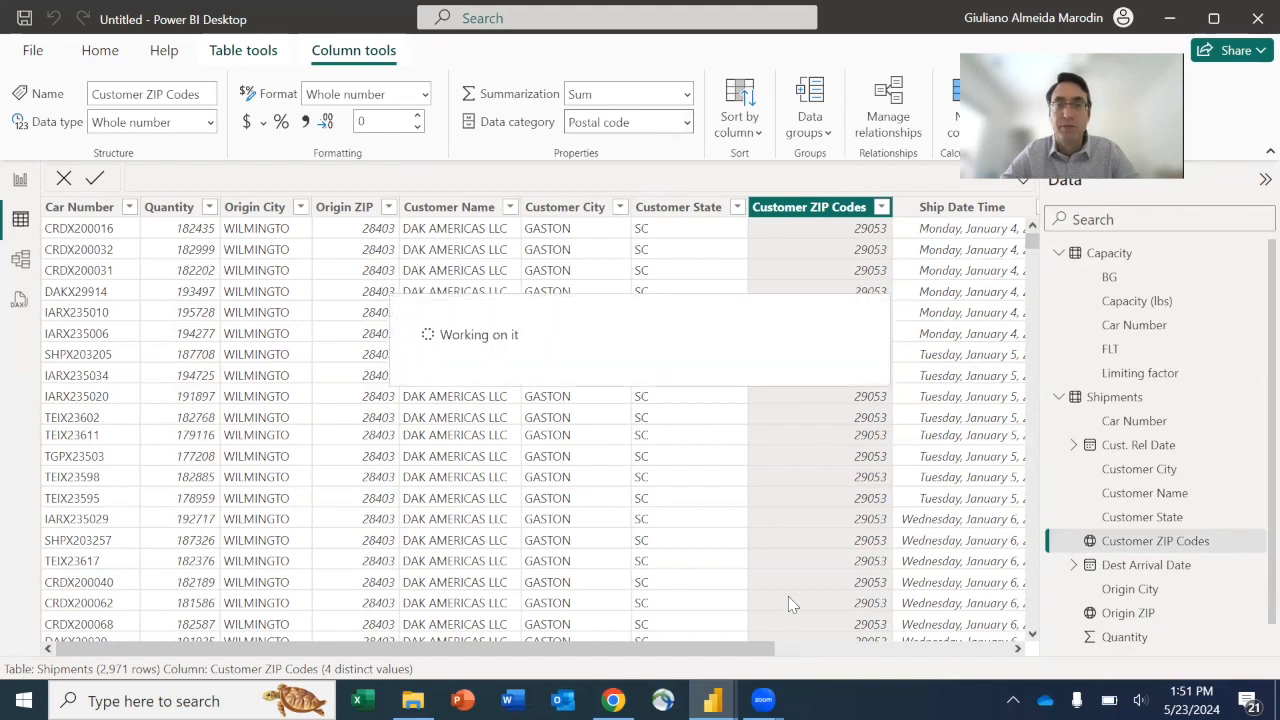
# Check the data types of the Ship Date Time, Dest Arrival Date and Cust. Rel Date columns in Shipments
pyautogui.moveTo(782, 649); pyautogui.dragTo(913, 653)
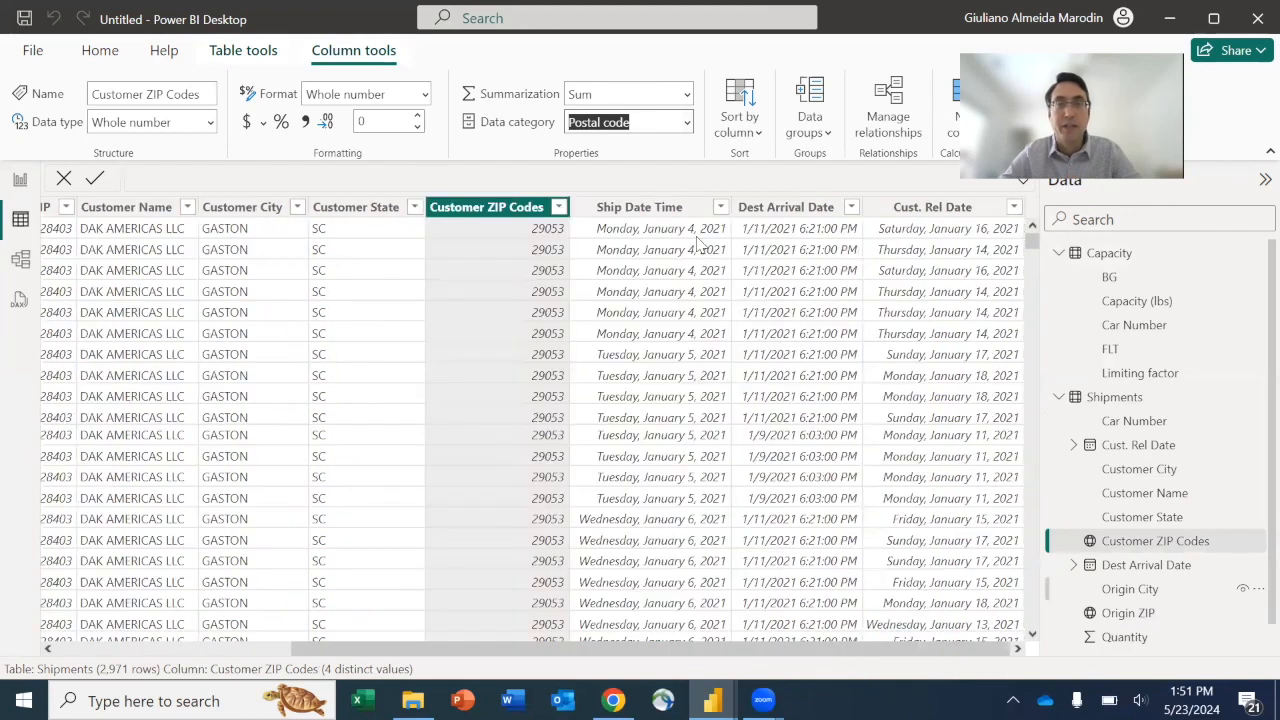
pyautogui.click(676, 208)
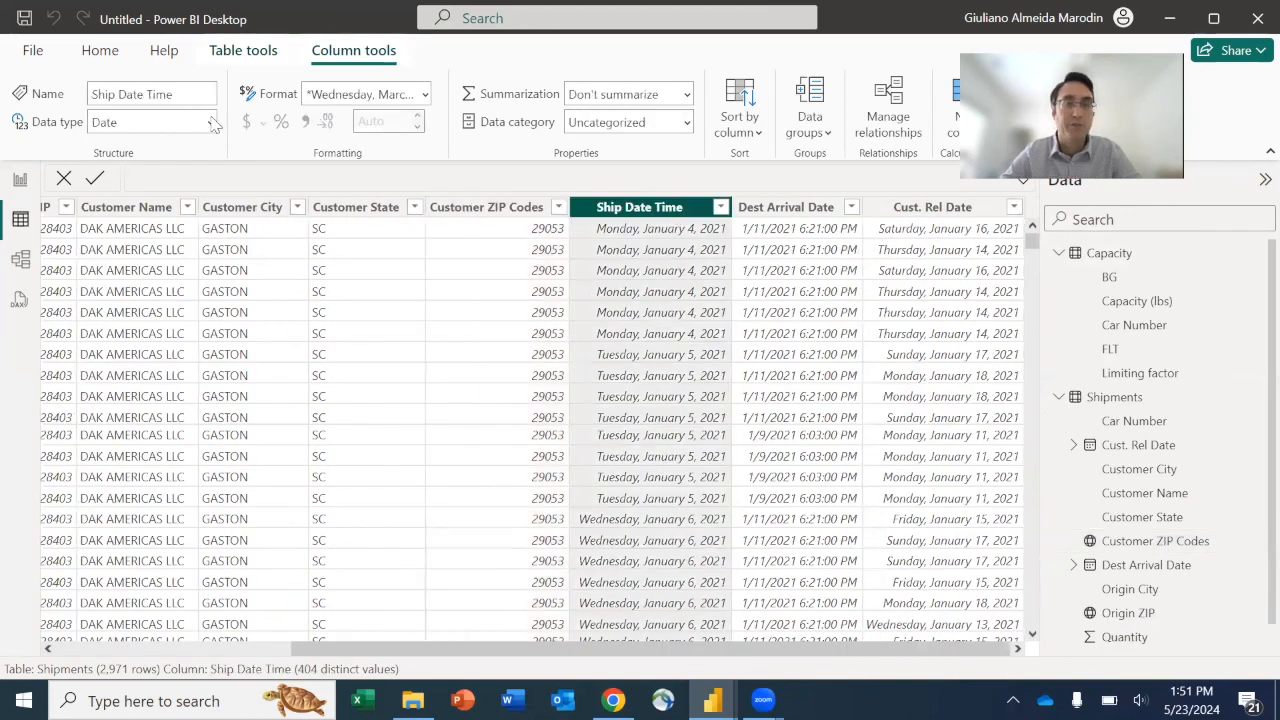
pyautogui.click(800, 212)
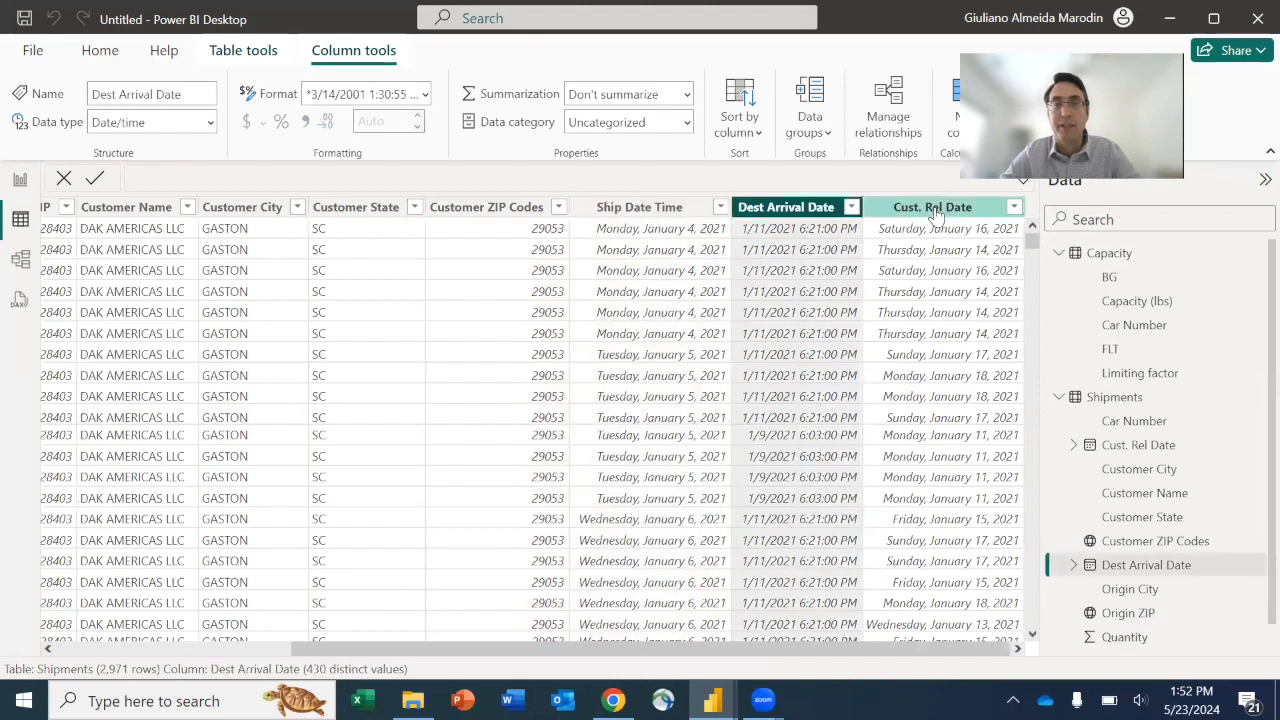
pyautogui.click(936, 212)
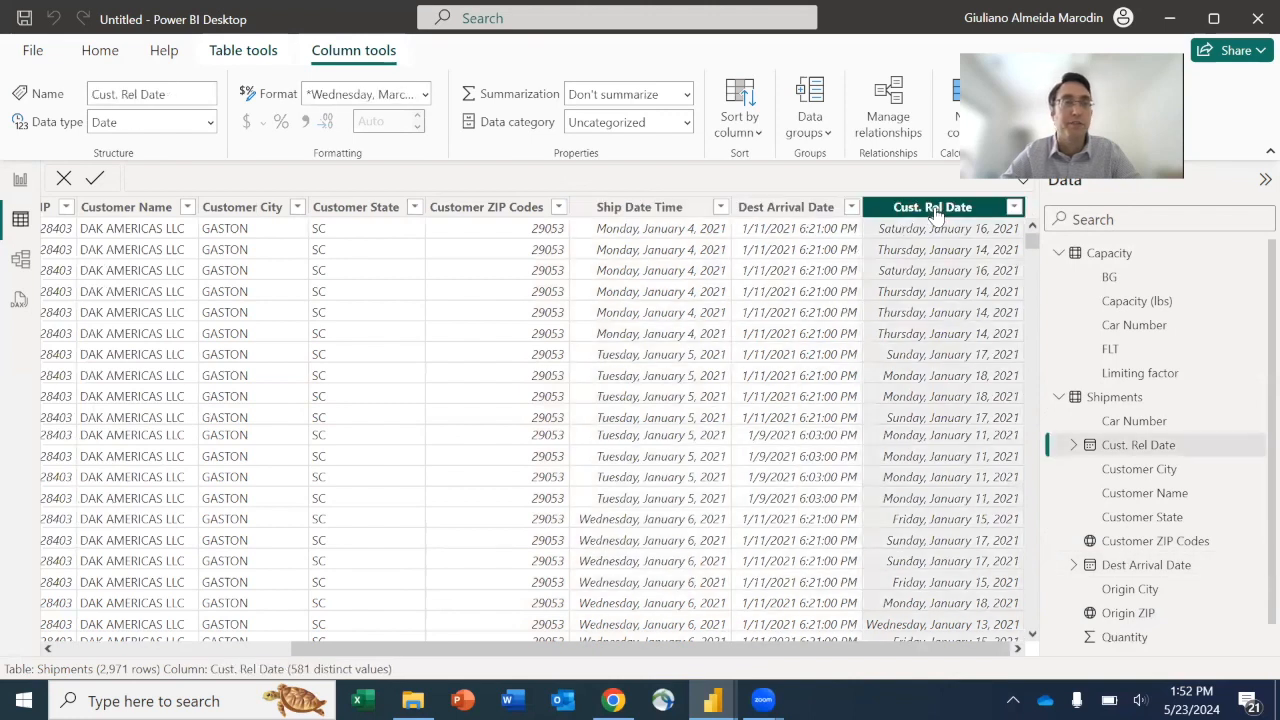
pyautogui.click(752, 210)
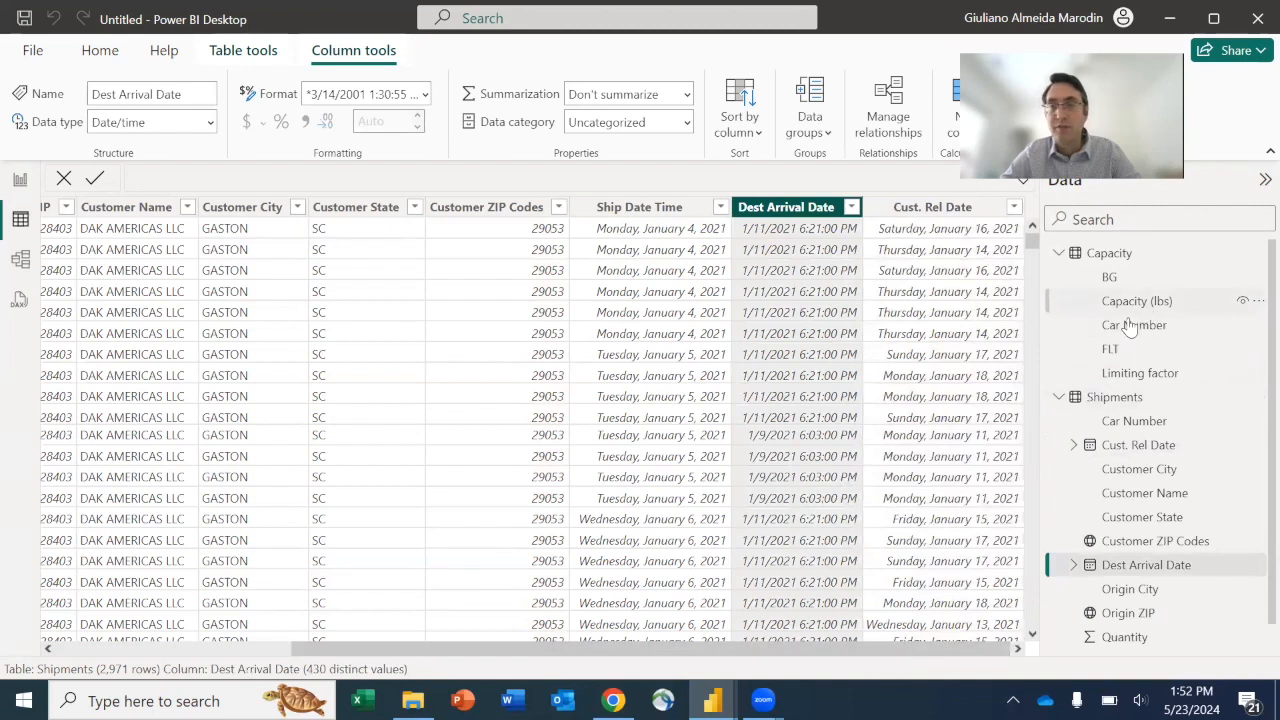
pyautogui.moveTo(608, 650); pyautogui.dragTo(365, 650)
# Examine the Capacity table and check the data type of its Capacity (lbs) column
pyautogui.click(1095, 254)
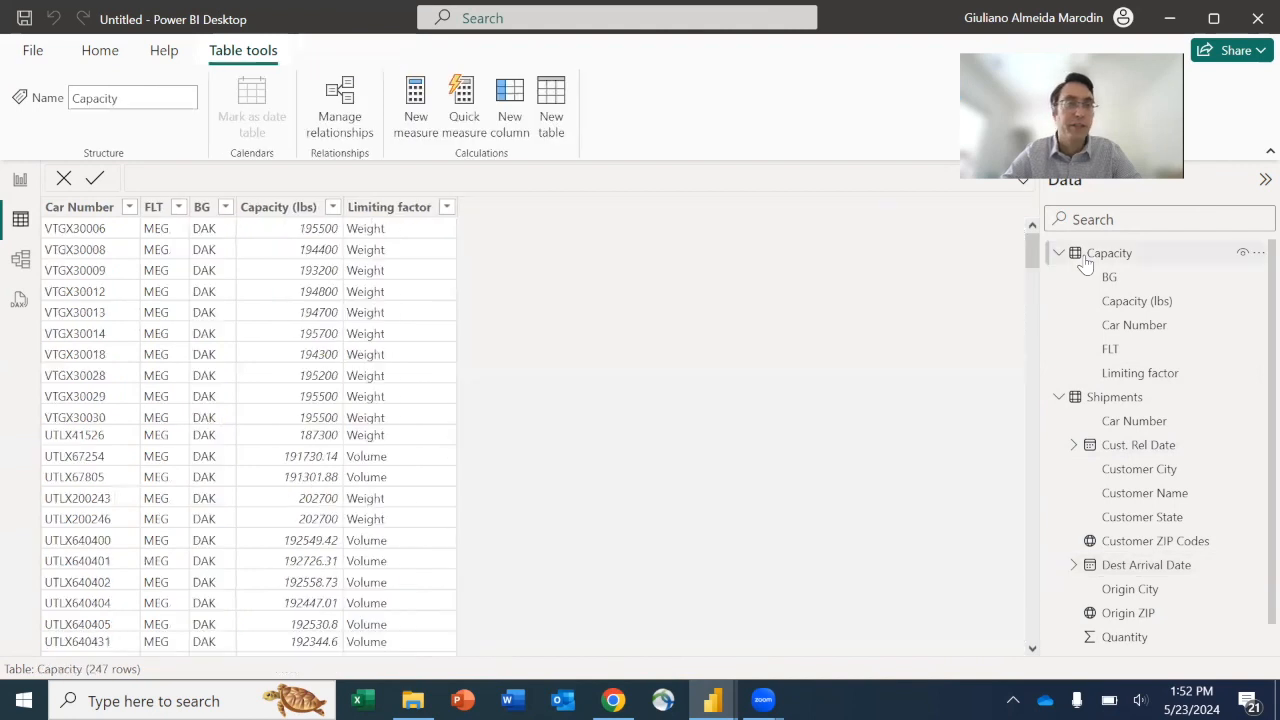
pyautogui.click(290, 212)
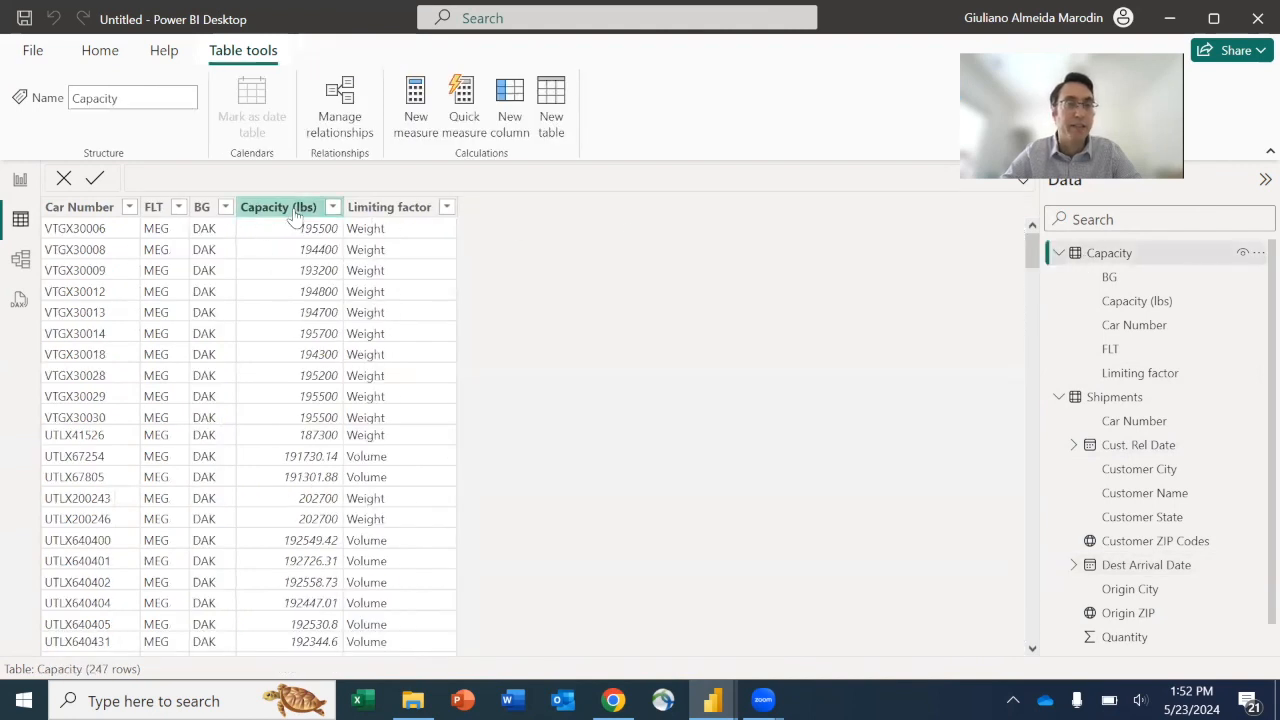
pyautogui.click(293, 213)
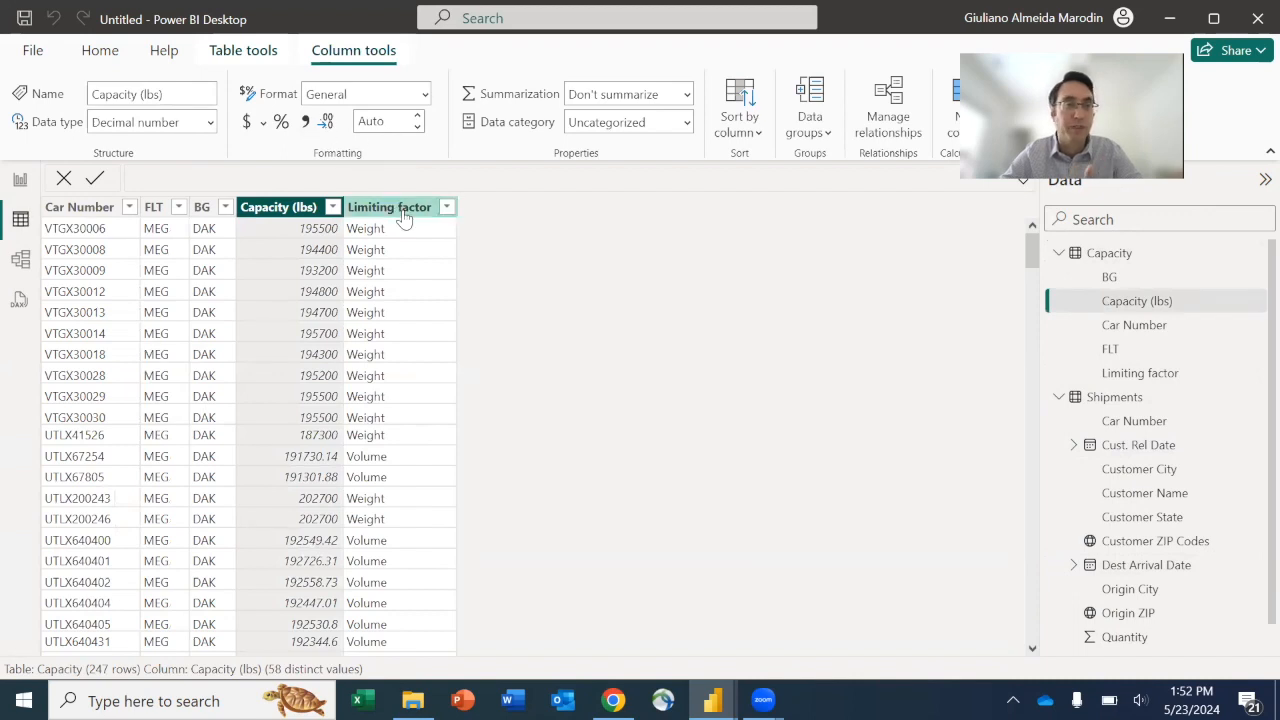
# Move the Shipments table farther away from the Capacity table in the model diagram
pyautogui.click(20, 182)
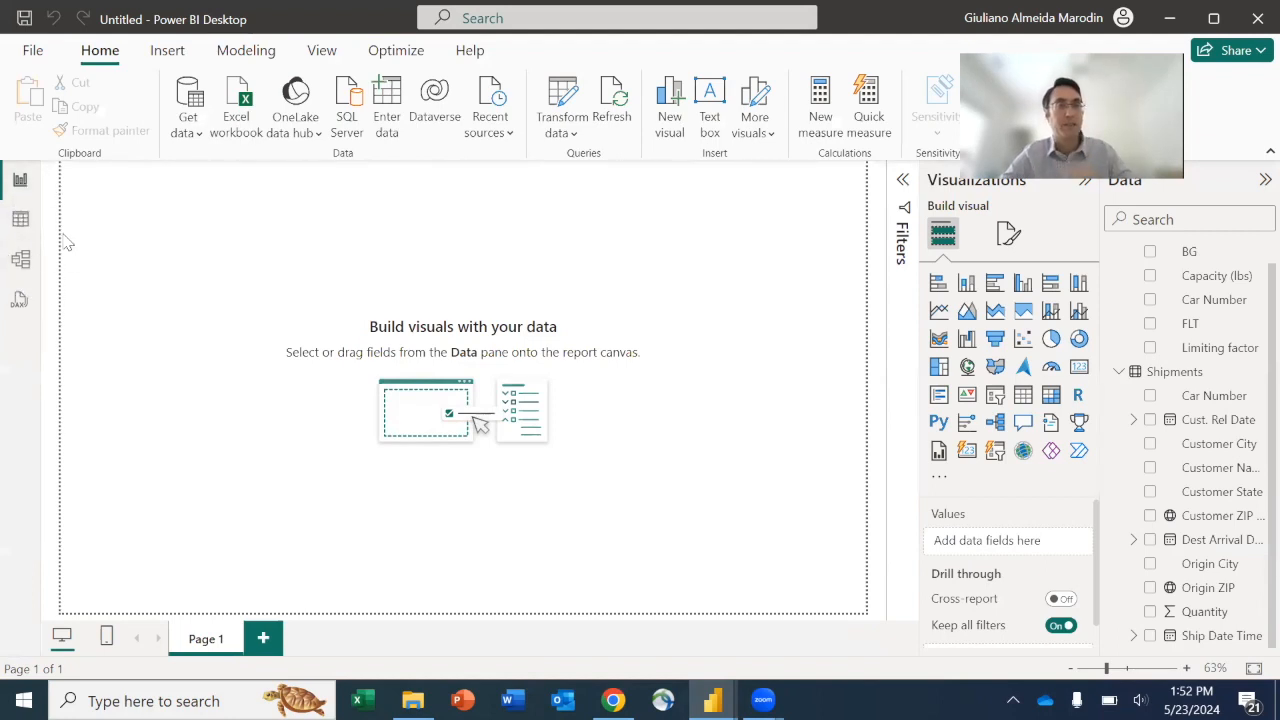
pyautogui.click(21, 261)
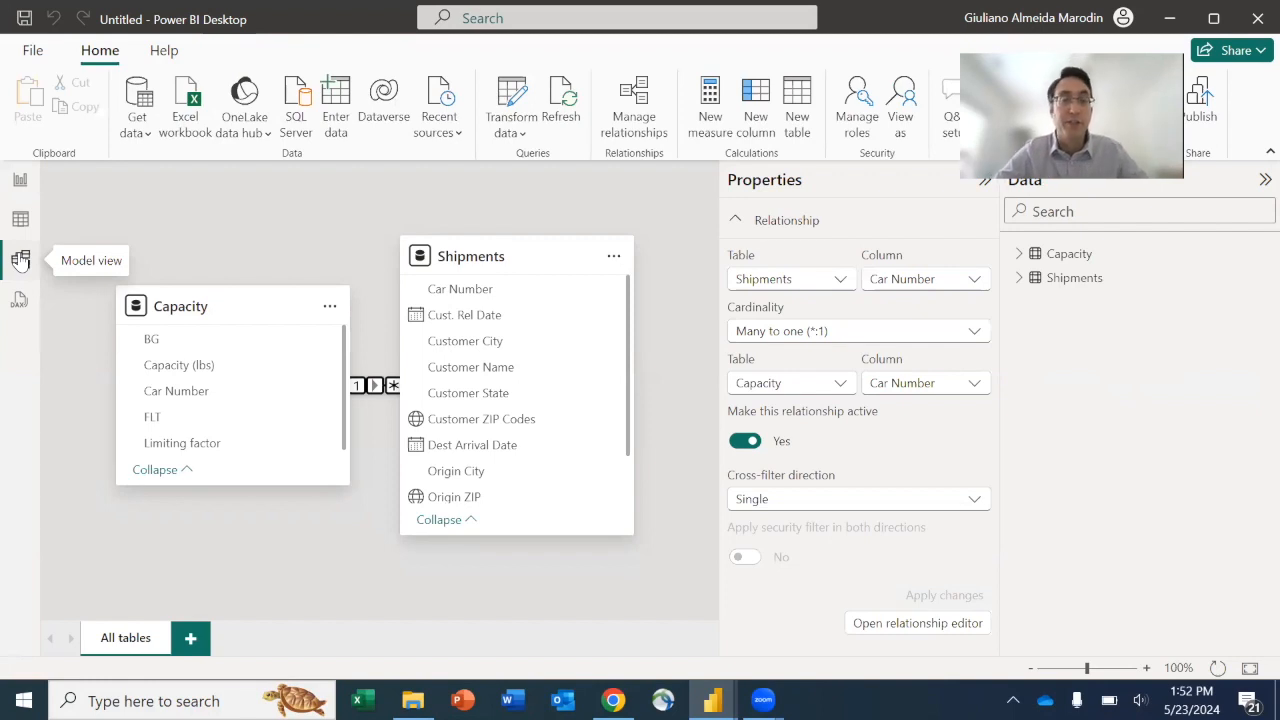
pyautogui.moveTo(478, 257); pyautogui.dragTo(548, 258)
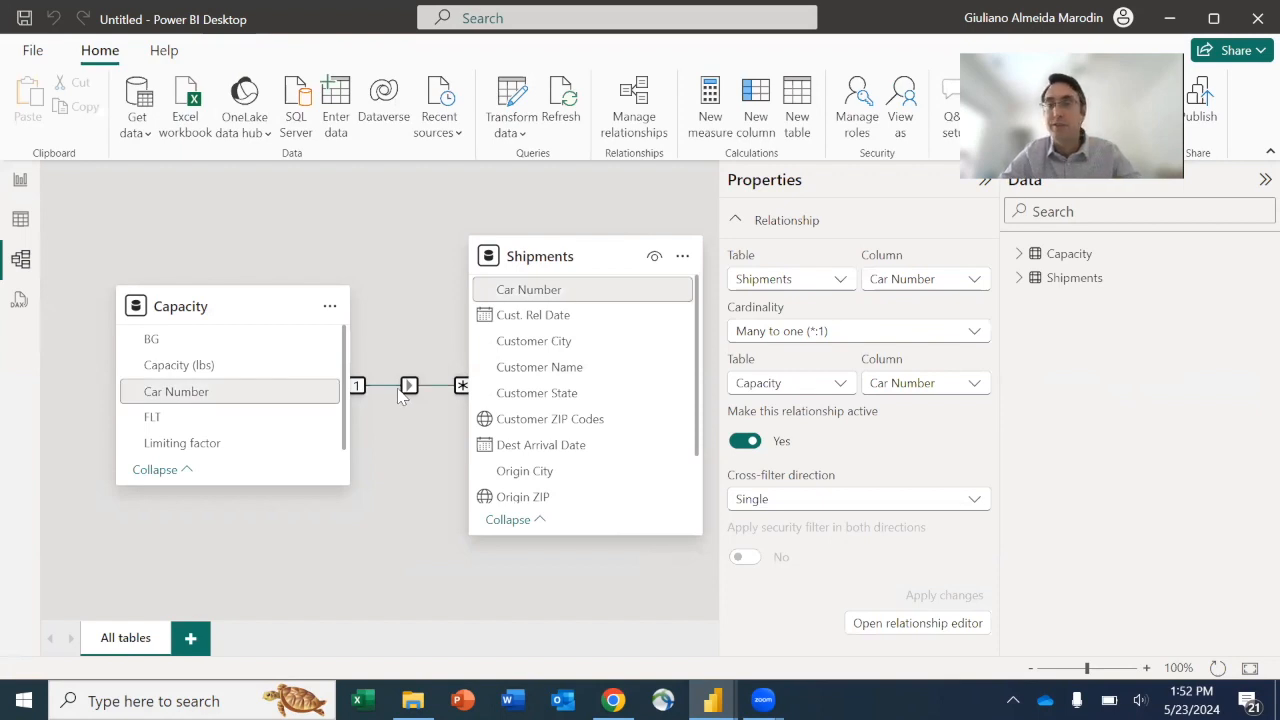
# Examine the Car Number field in the Capacity and Shipments tables as the key that links them
pyautogui.click(1019, 254)
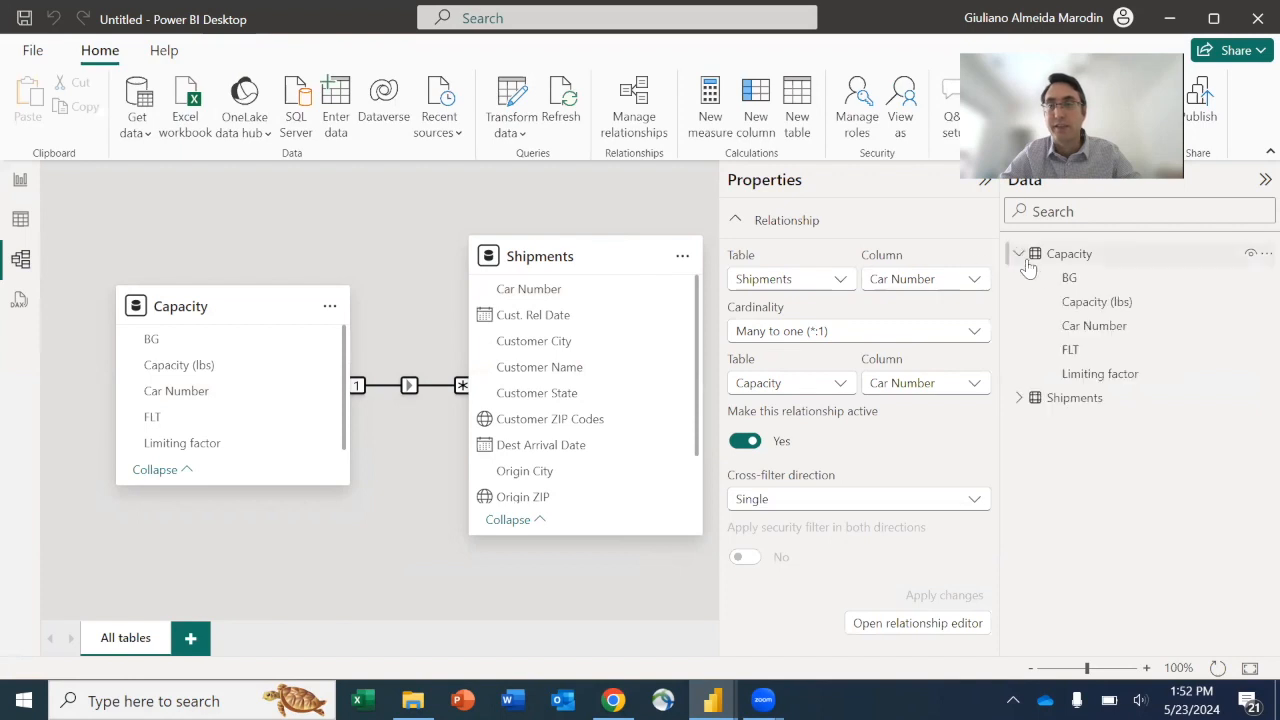
pyautogui.click(20, 220)
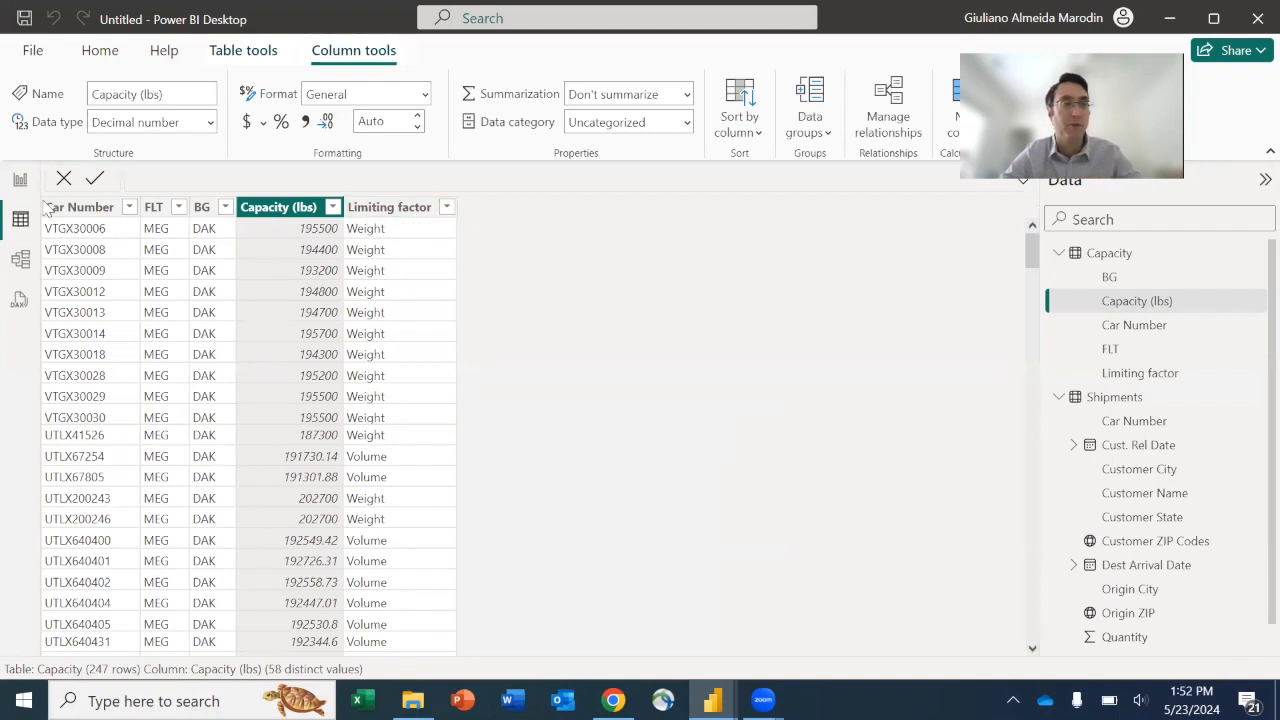
pyautogui.click(1104, 398)
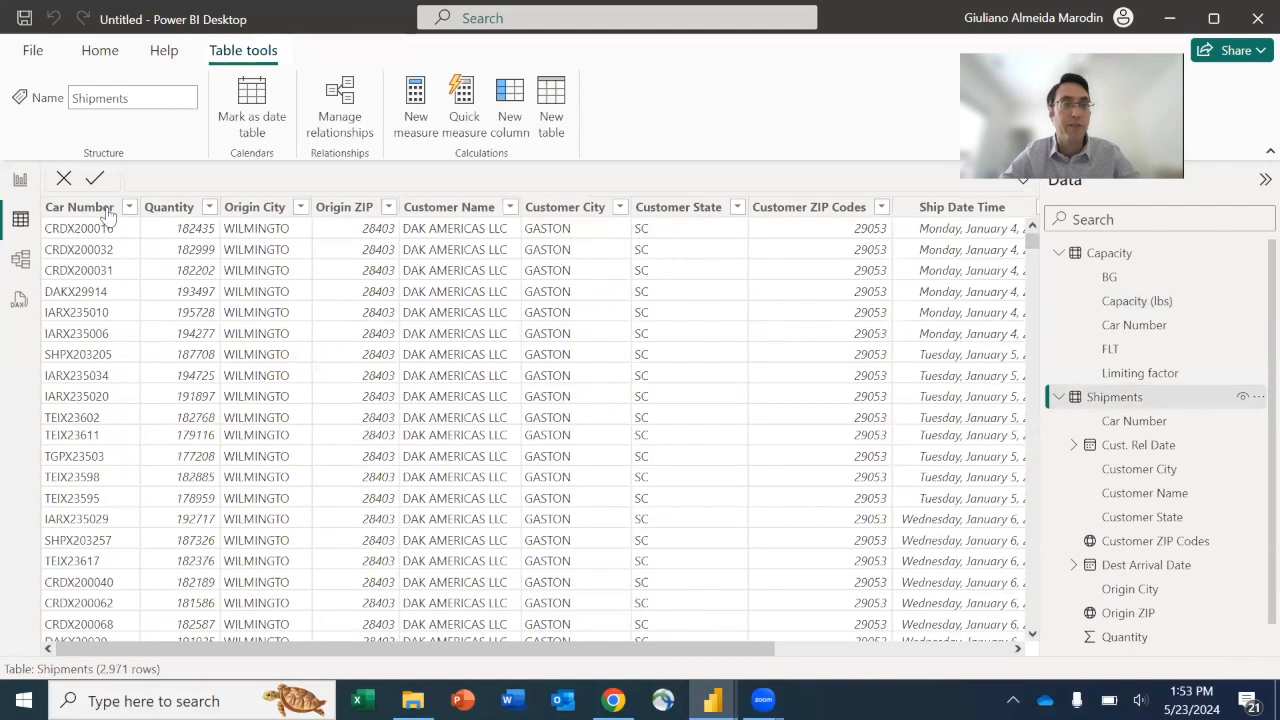
# Delete the relationship between Capacity and Shipments, and recreate it by linking their Car Number fields
pyautogui.click(21, 259)
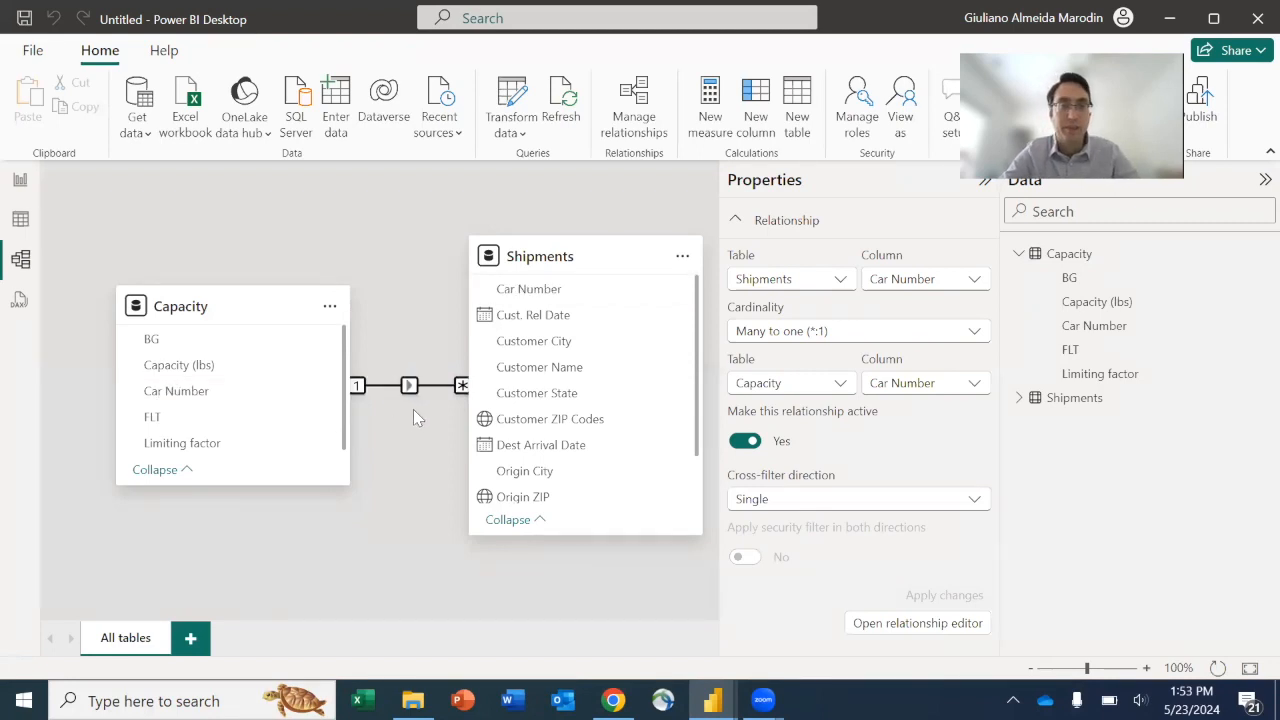
pyautogui.press('Delete')
pyautogui.click(758, 397)
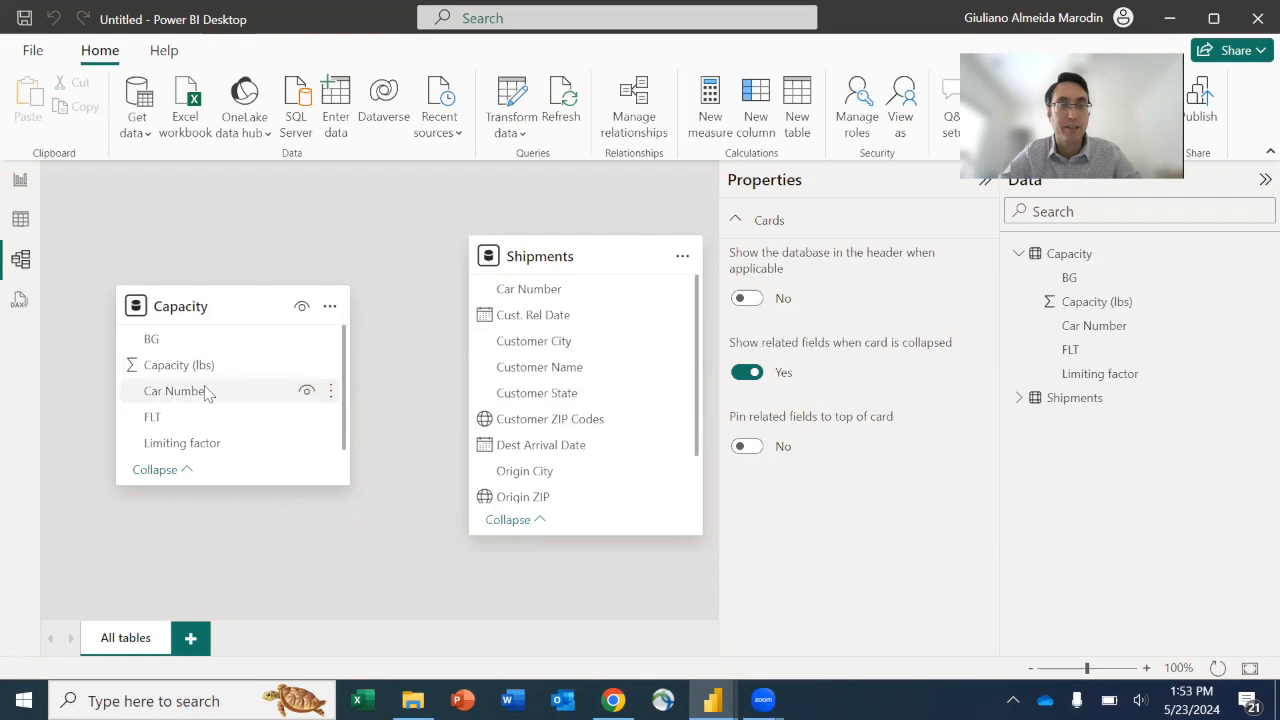
pyautogui.moveTo(200, 398); pyautogui.dragTo(530, 291)
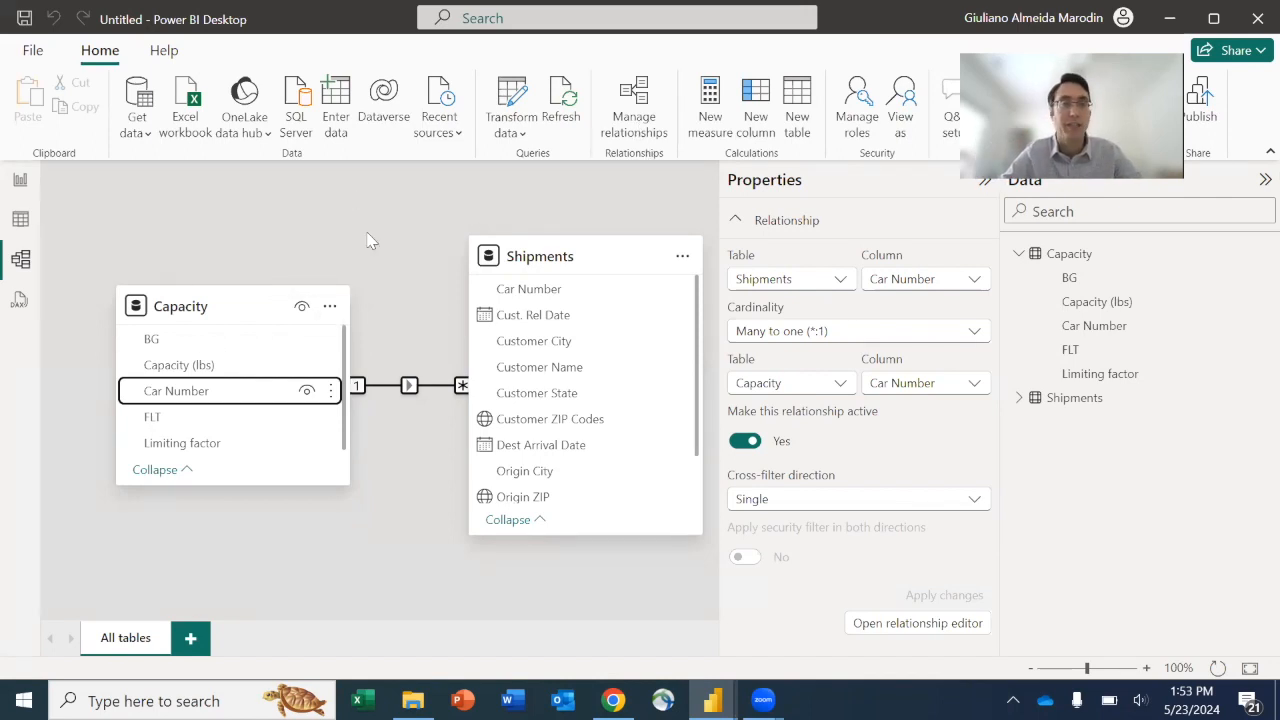
pyautogui.click(20, 182)
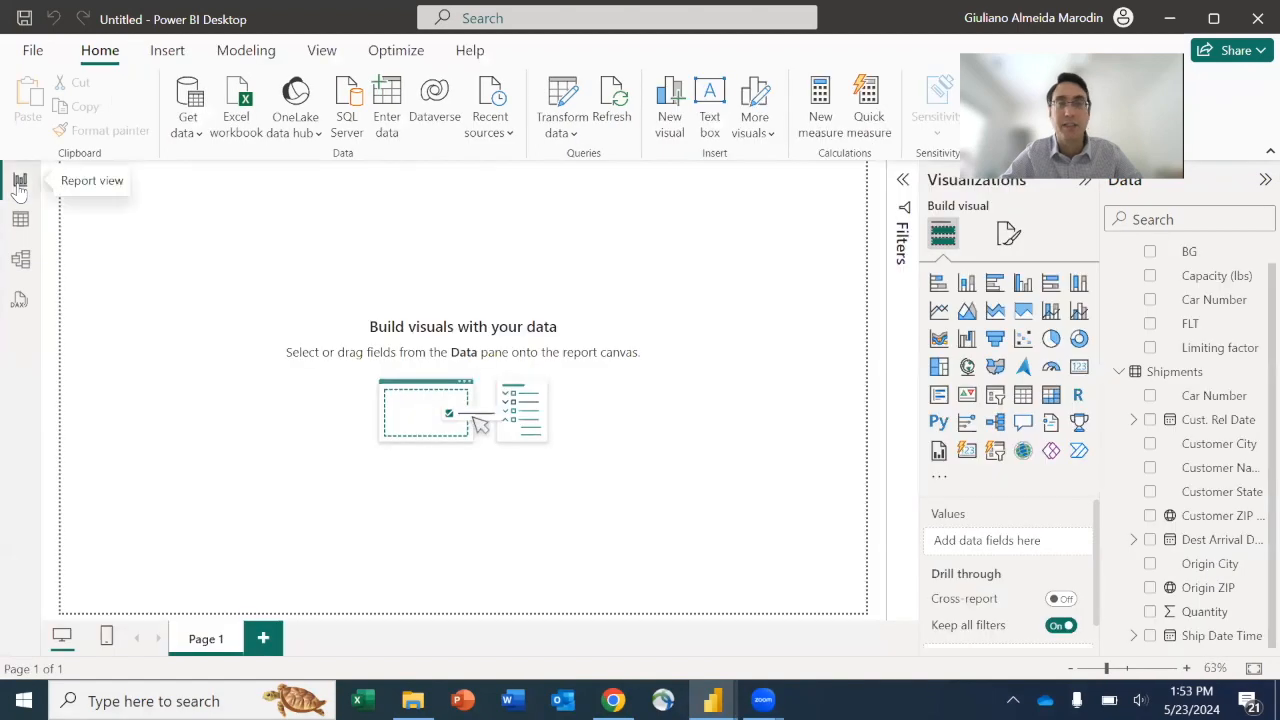